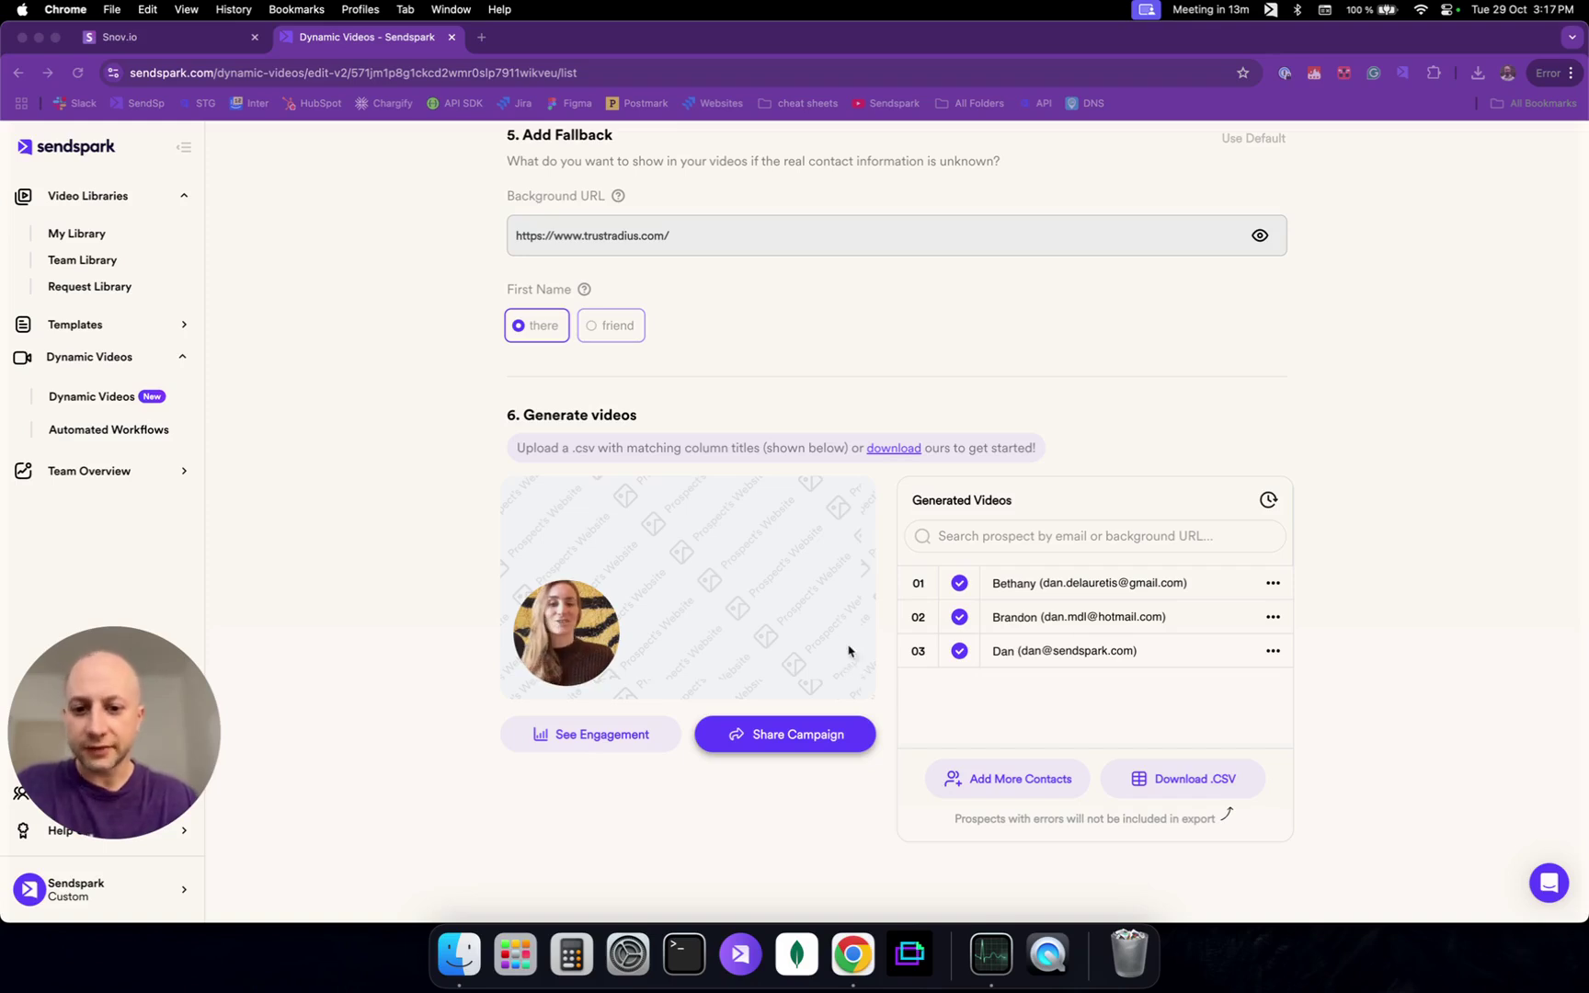
# - In Snov.io, add and save a custom text field named "email2" for the Test prospect list, and close the custom fields dialog
pyautogui.click(155, 41)
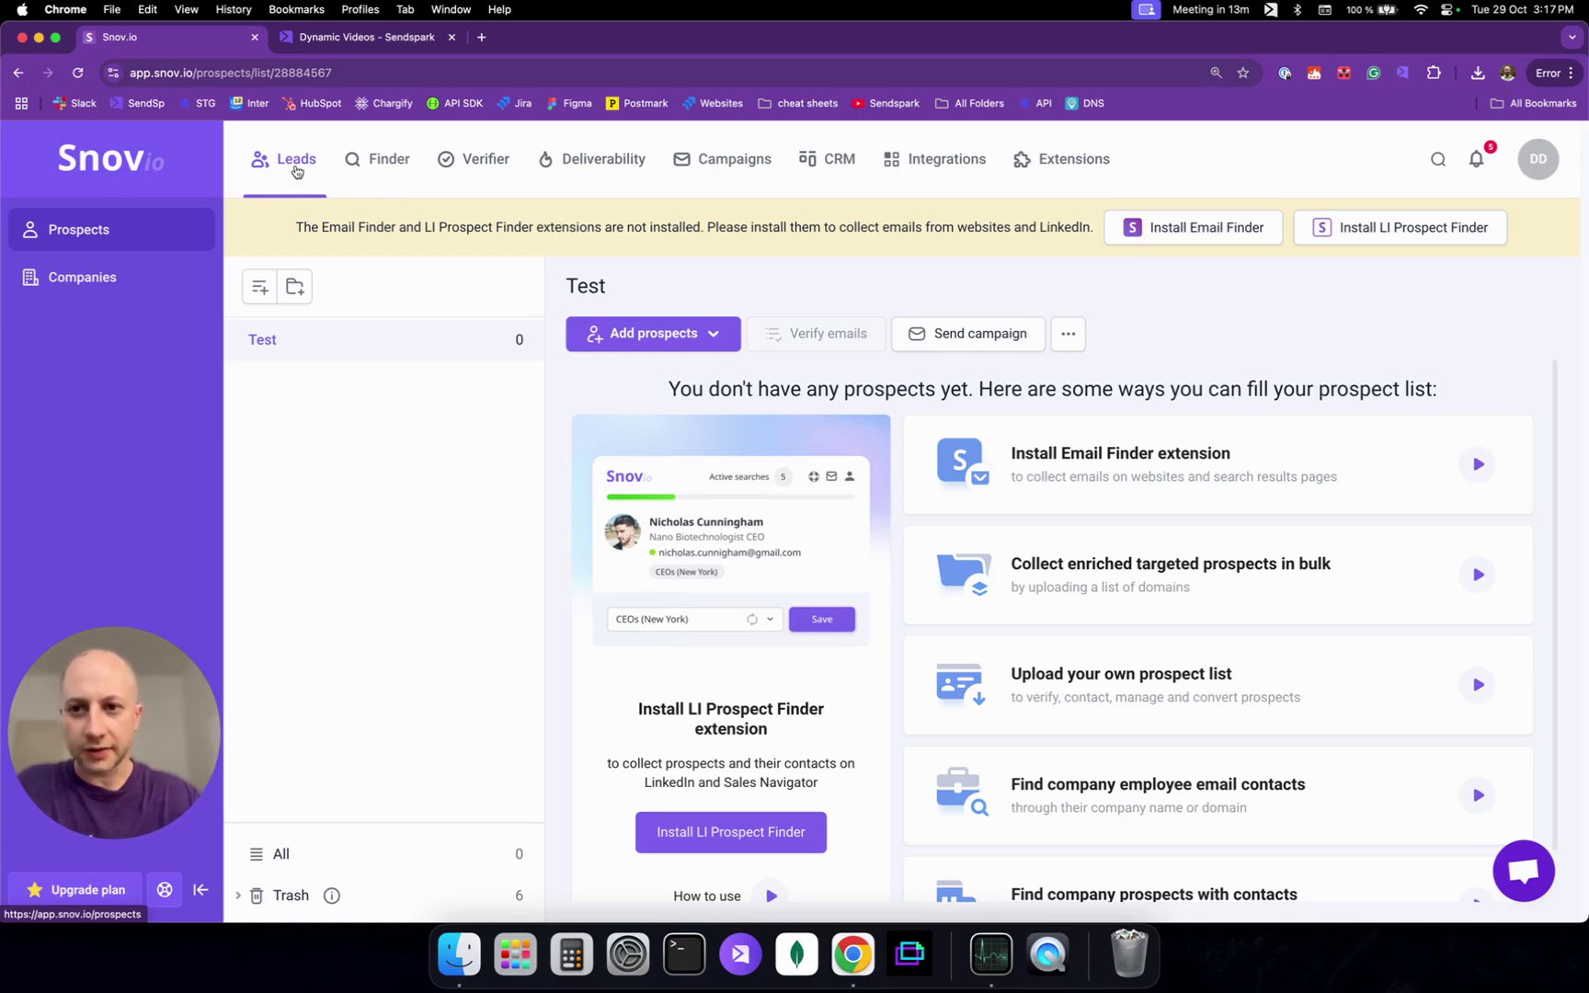
pyautogui.click(1068, 336)
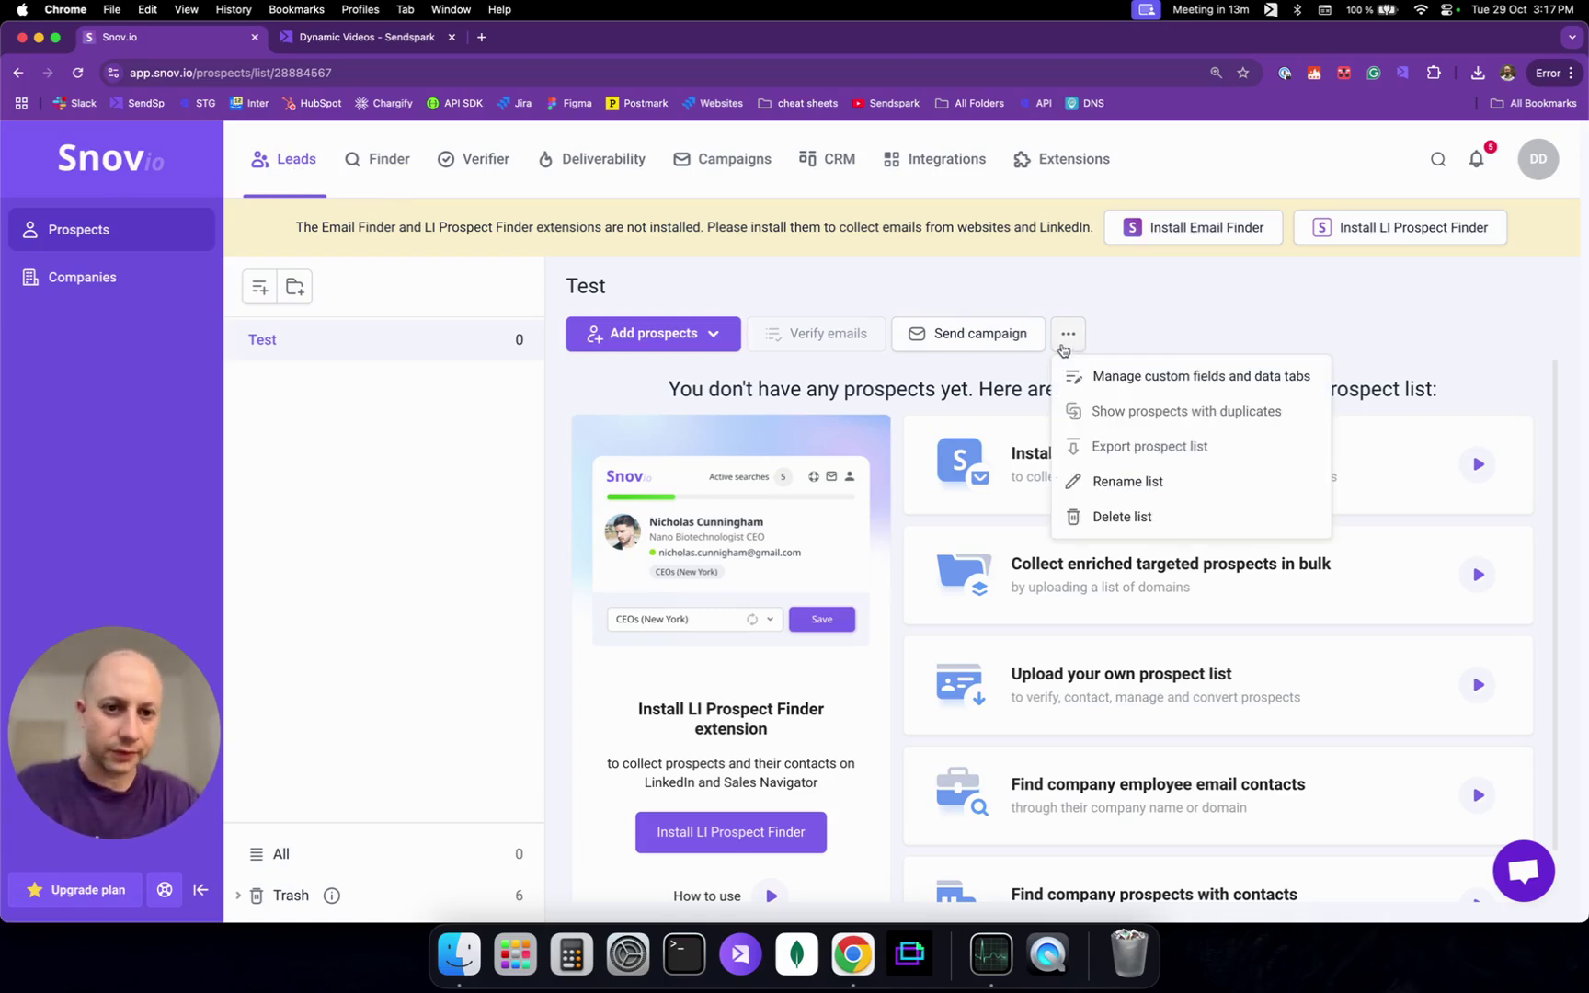
pyautogui.click(1183, 391)
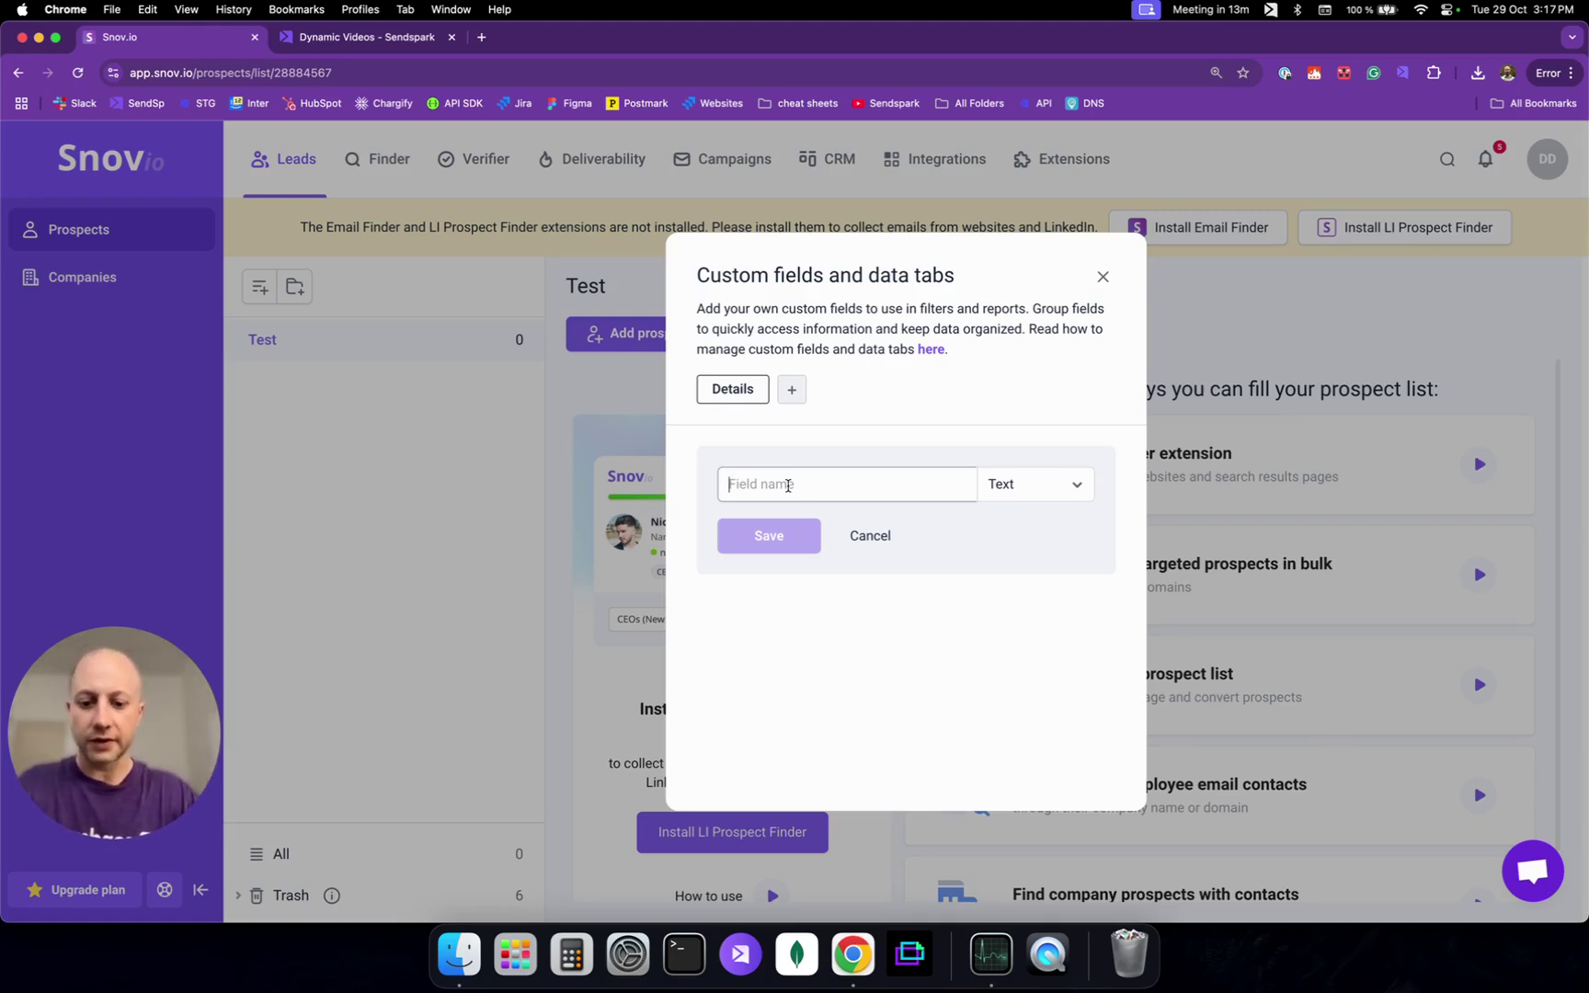
pyautogui.write('email2')
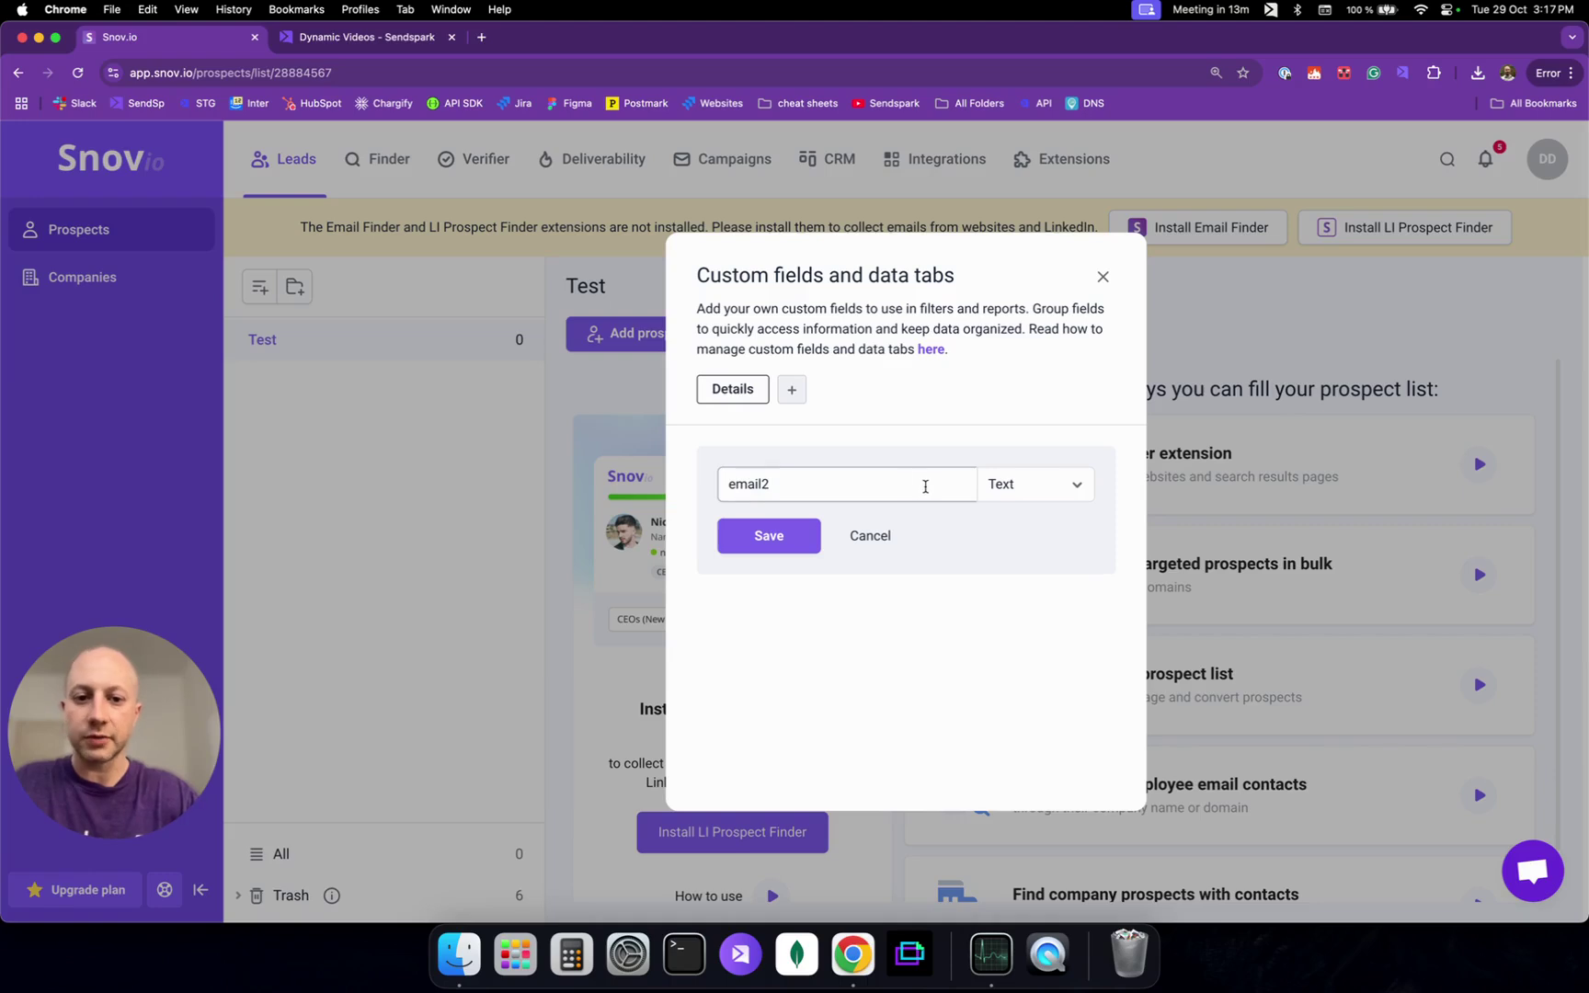
pyautogui.click(798, 546)
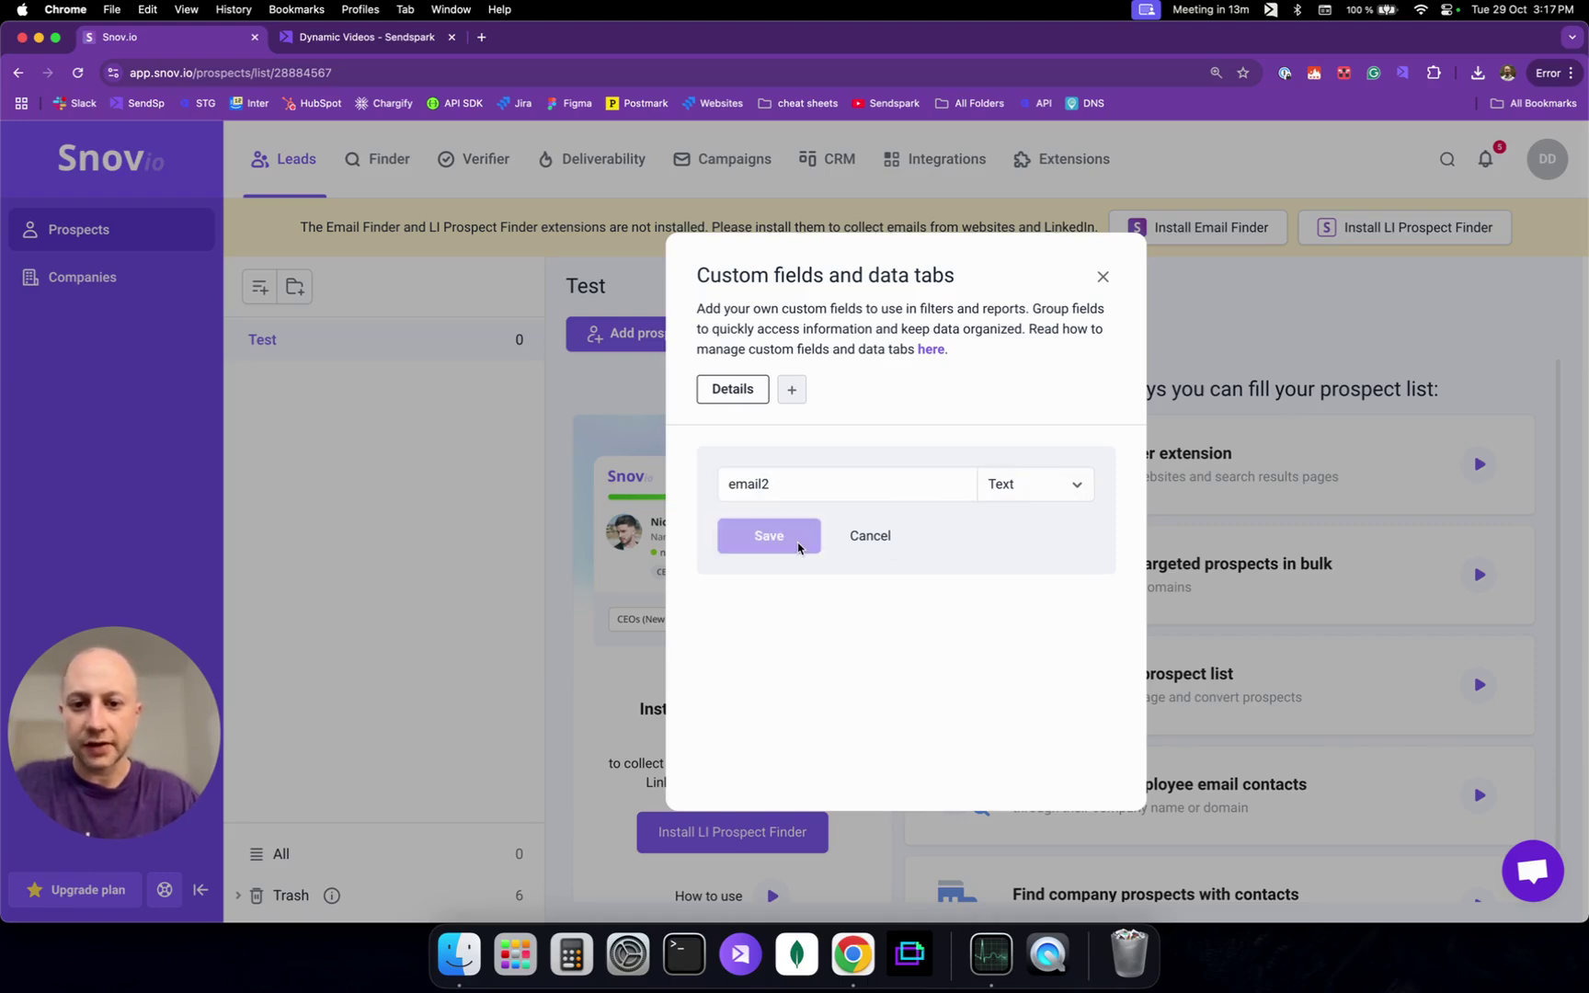
pyautogui.click(1103, 277)
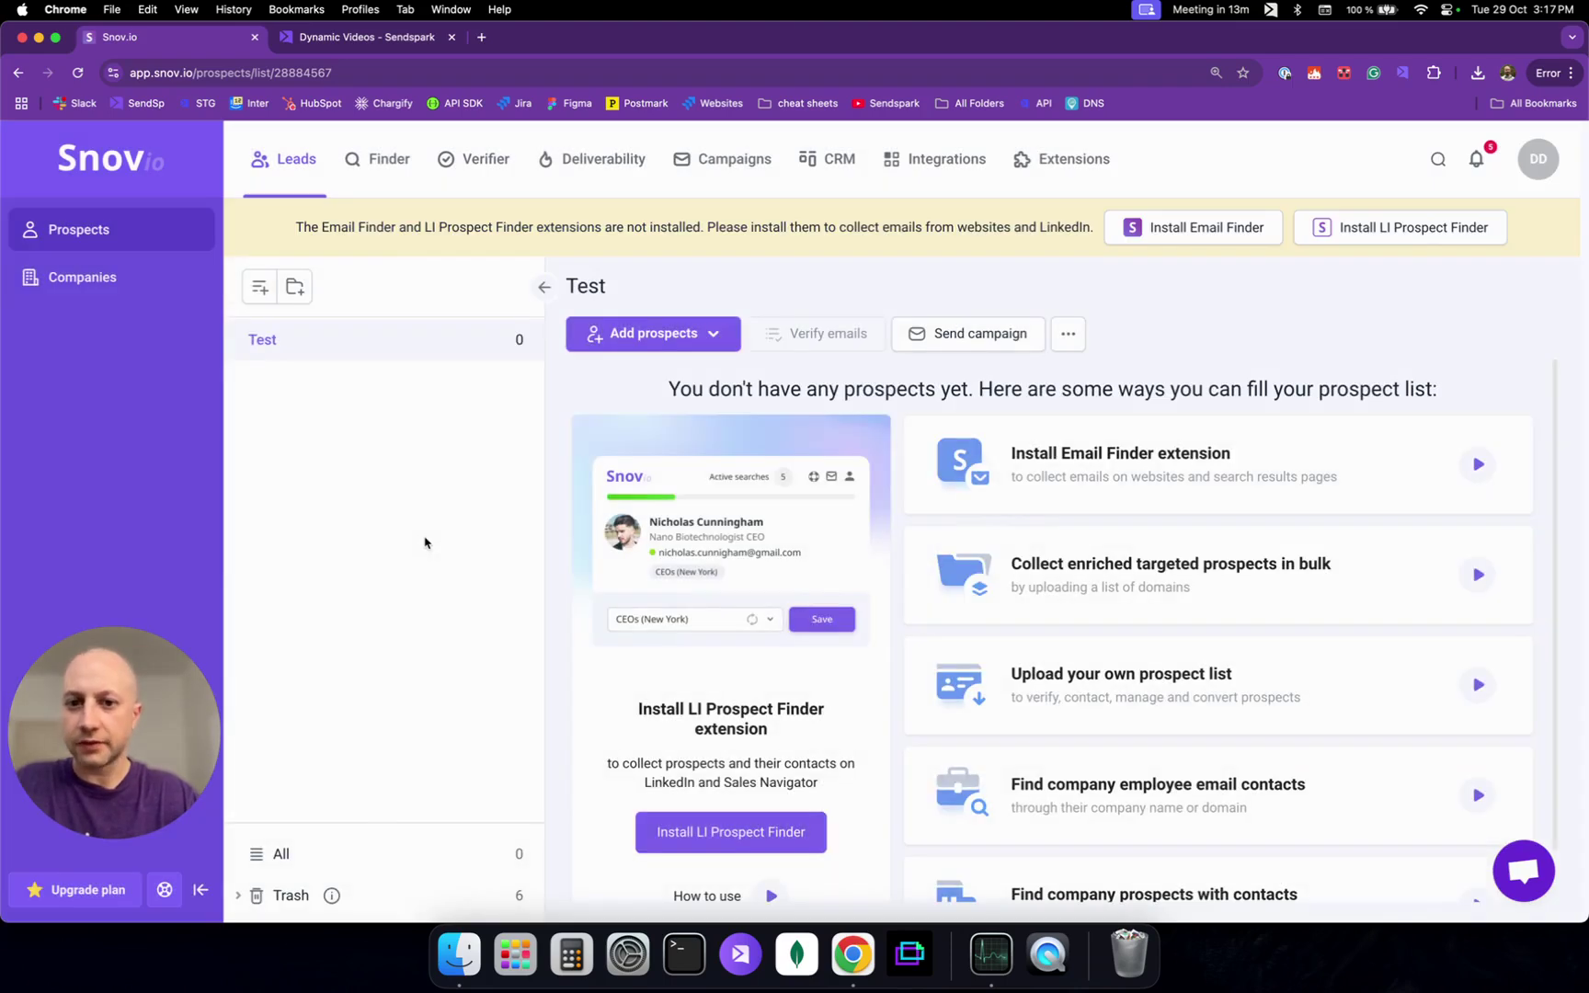
# - Create a new campaign from scratch, add an email element after the start, and open its content editor
pyautogui.click(725, 168)
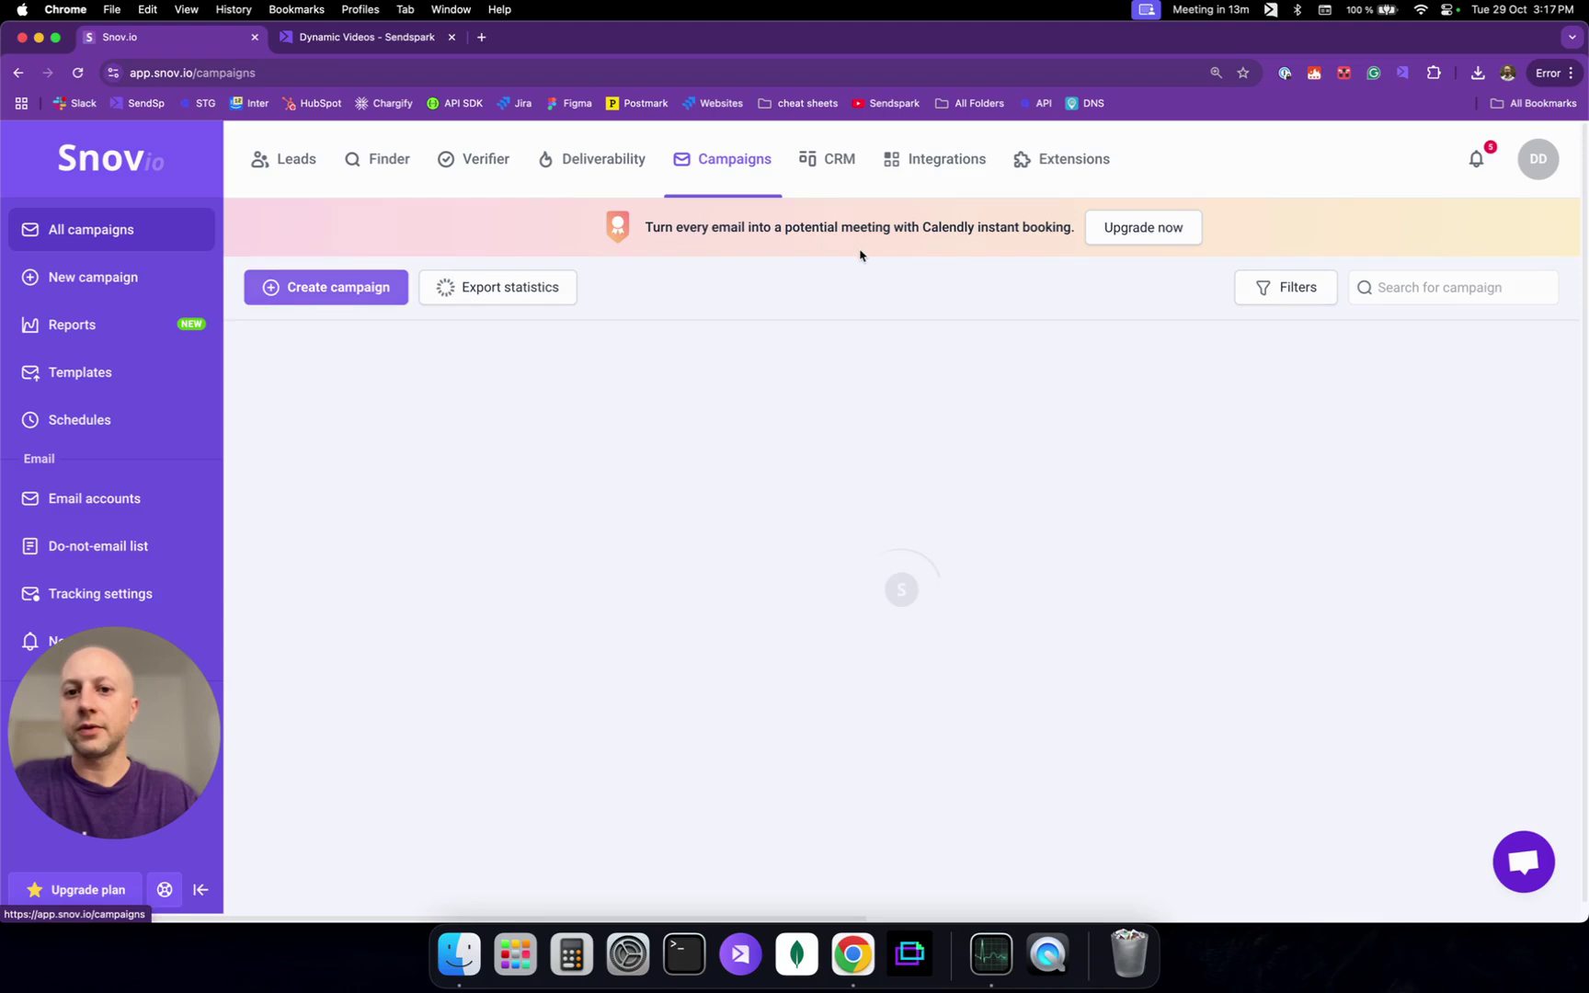
pyautogui.click(326, 287)
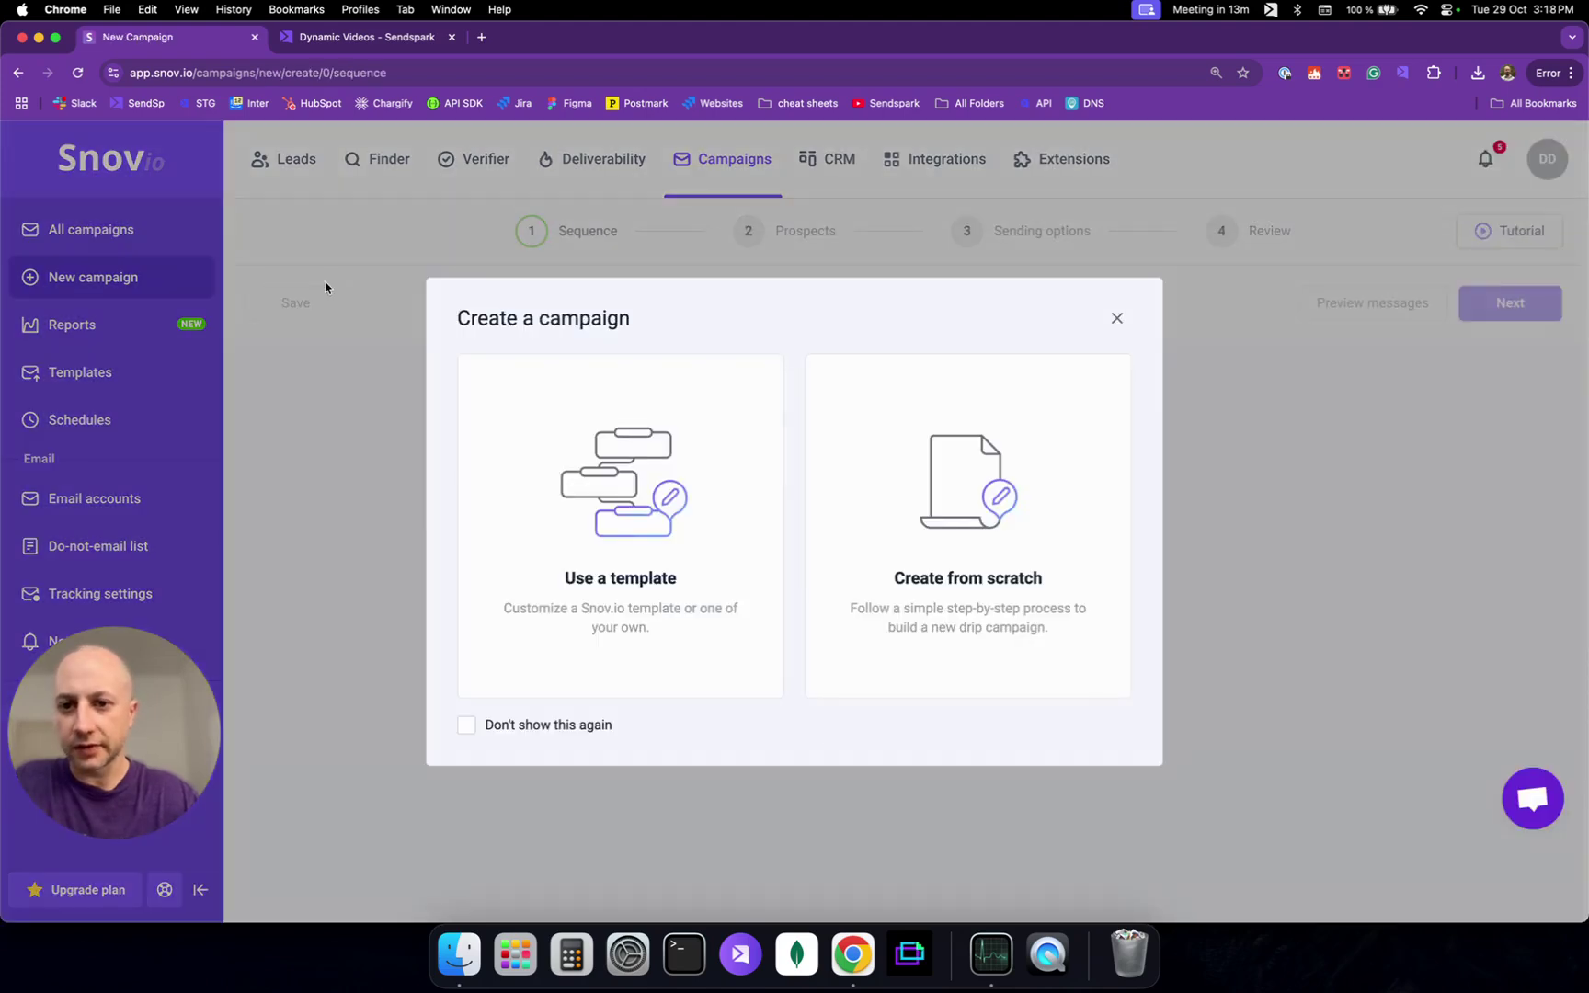
pyautogui.click(1003, 532)
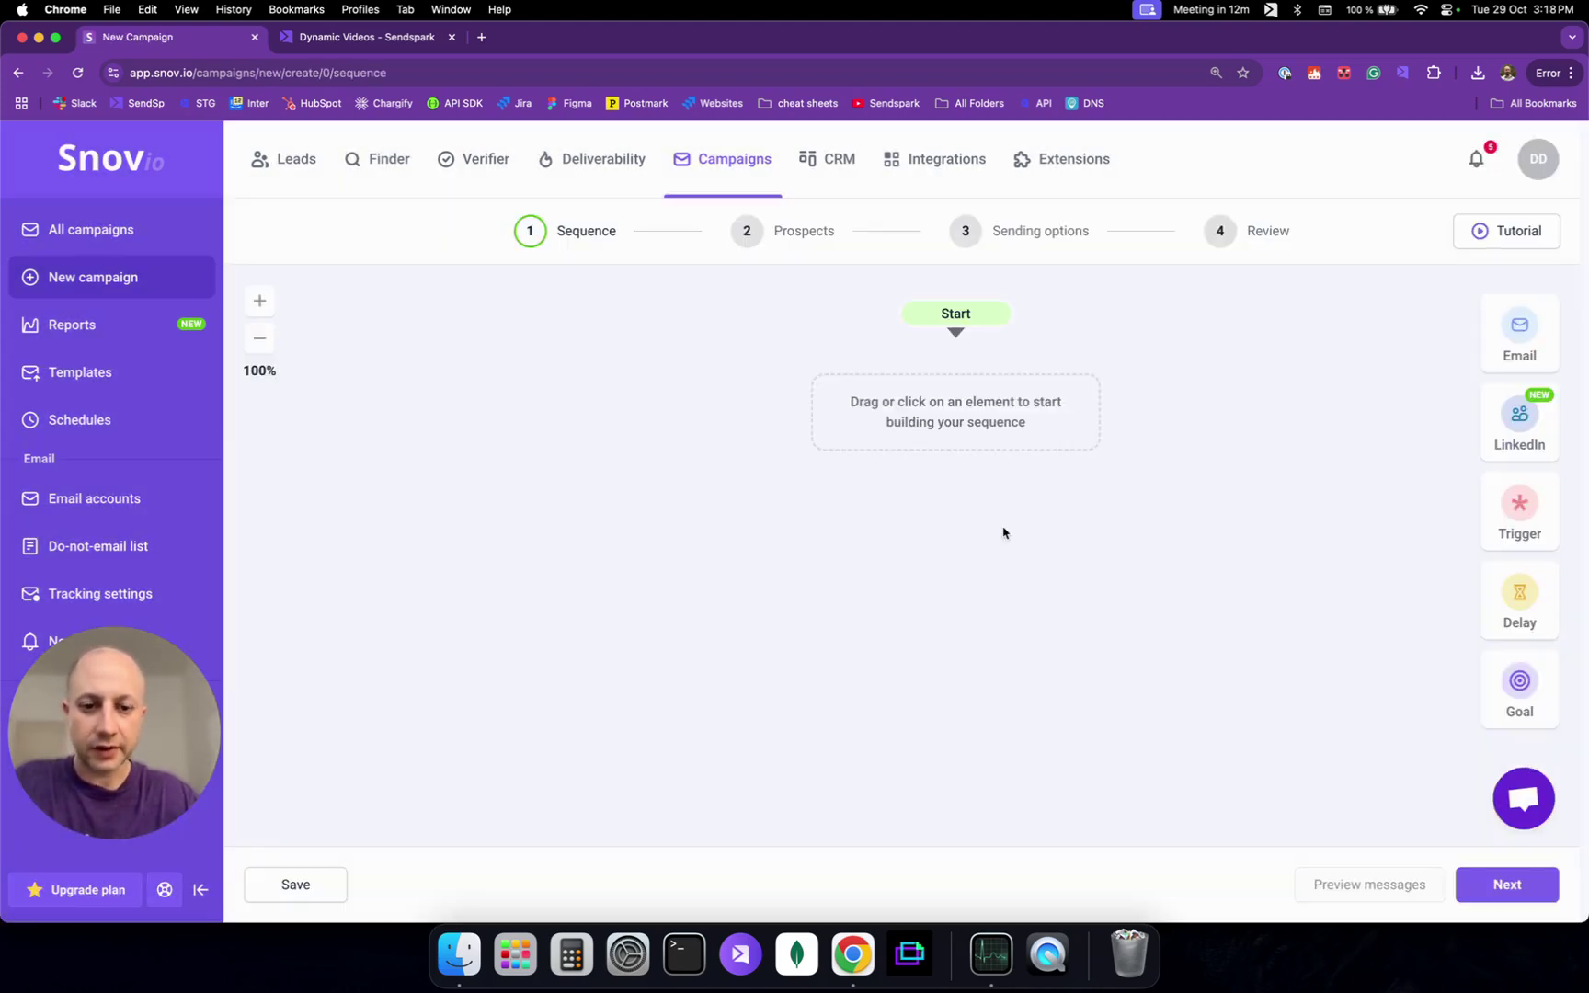
pyautogui.click(957, 332)
pyautogui.click(938, 381)
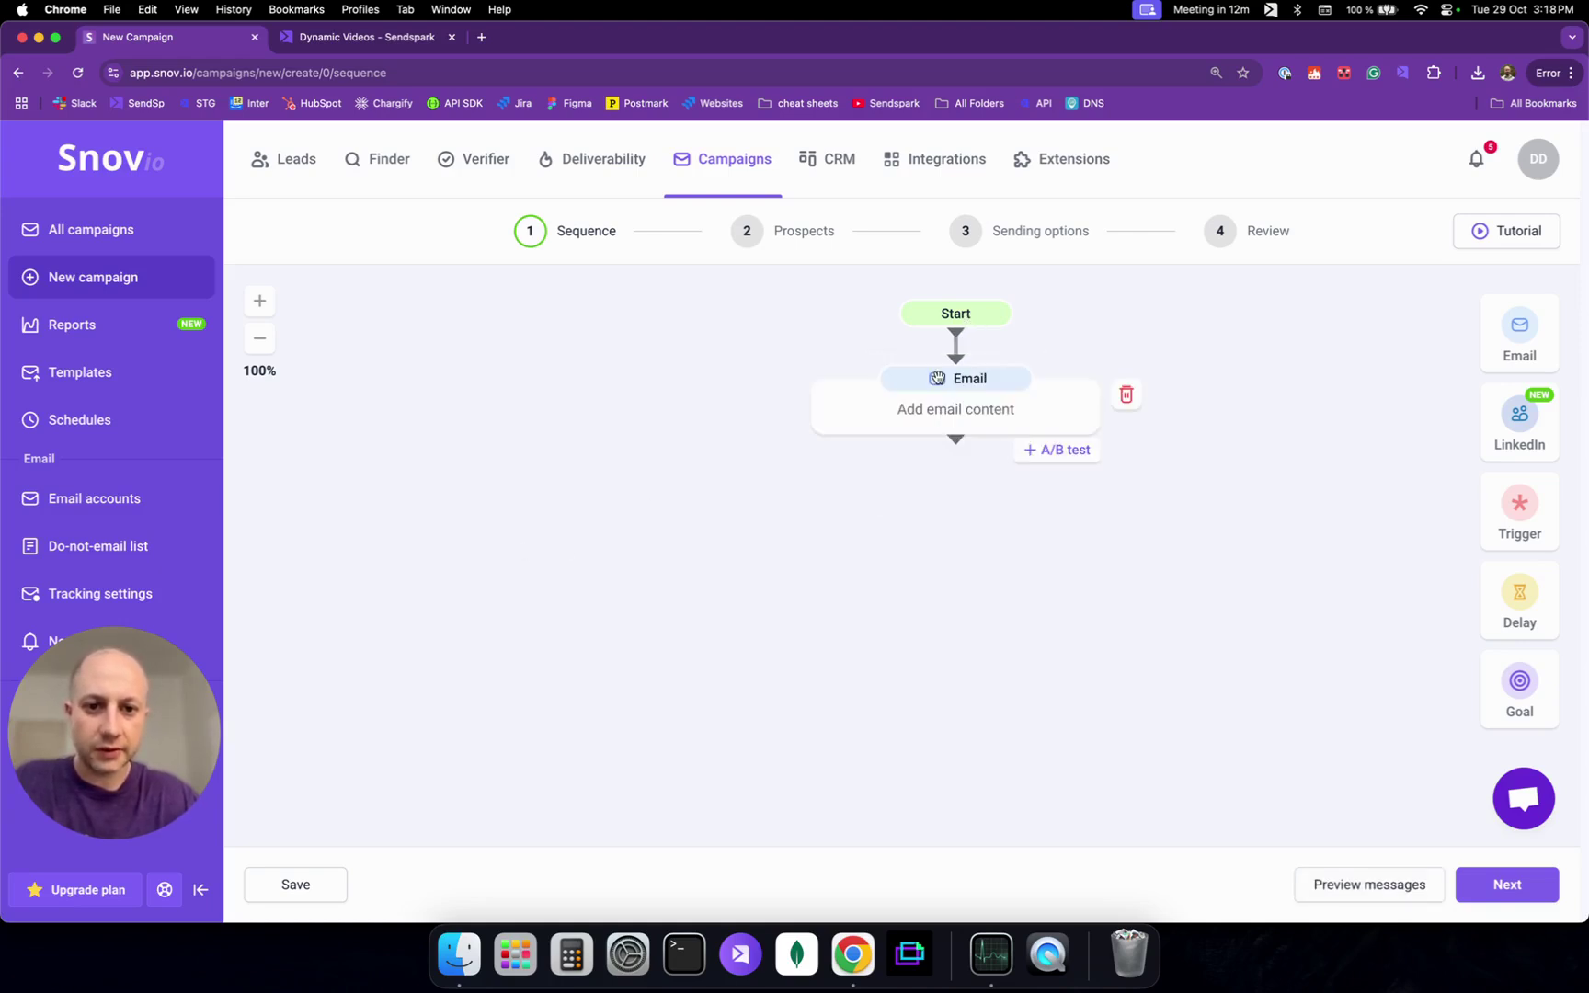
pyautogui.click(934, 411)
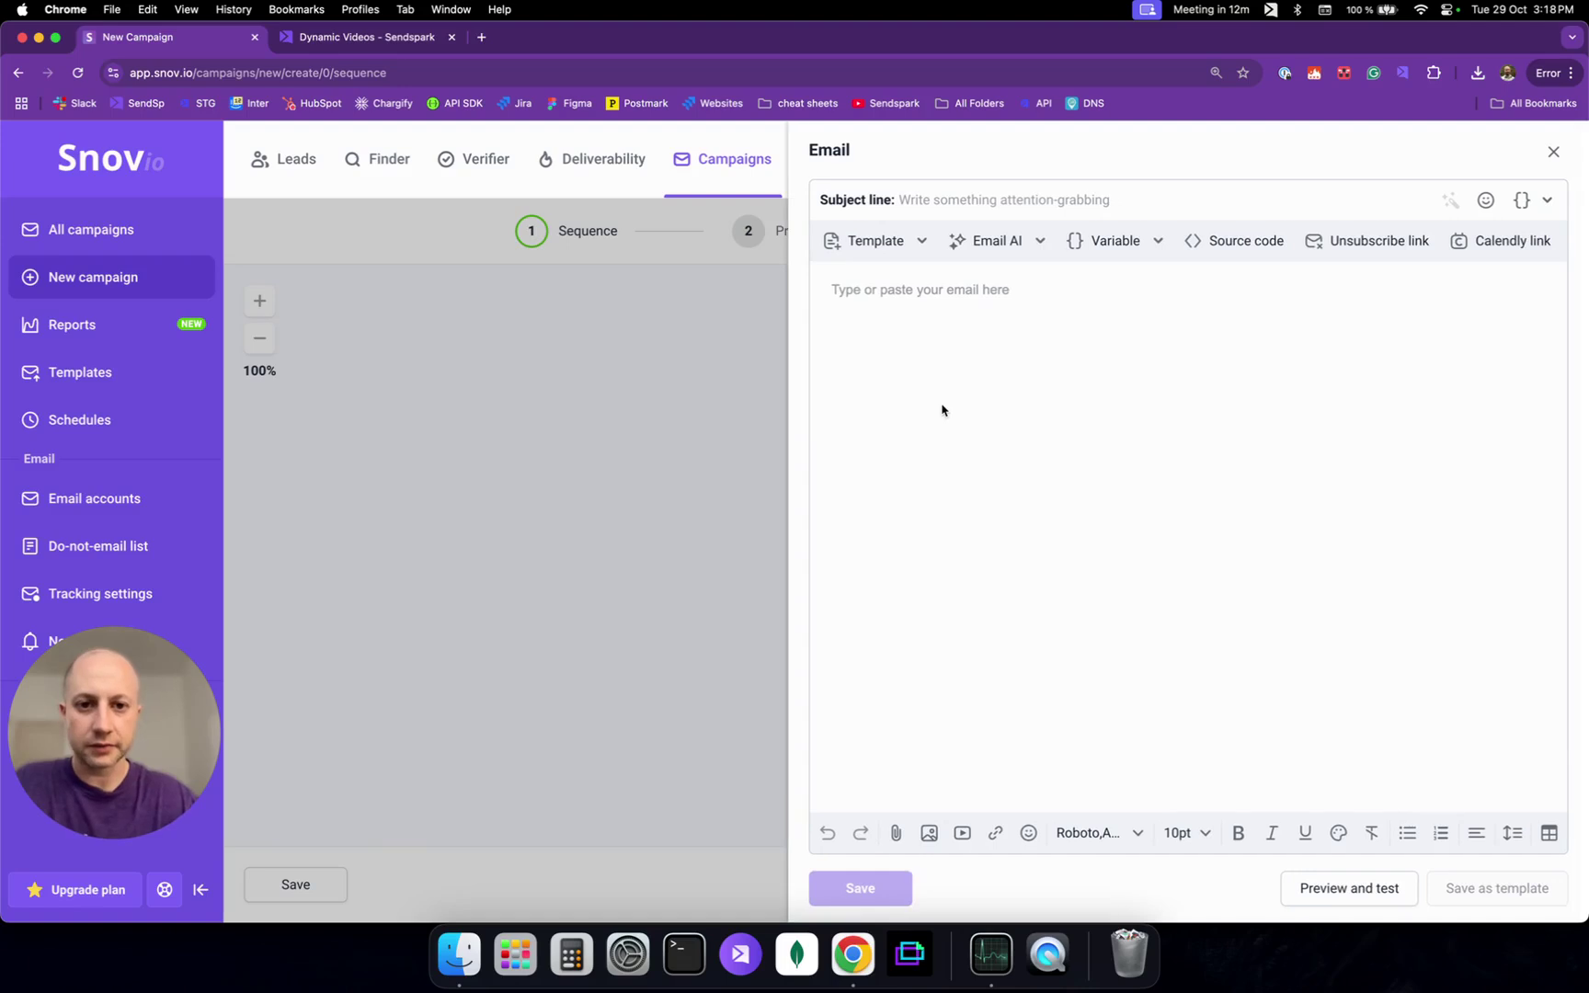
# - Switch to Sendspark and copy the dynamic video campaign's share snippet for the Snov.io Email integration
pyautogui.click(379, 41)
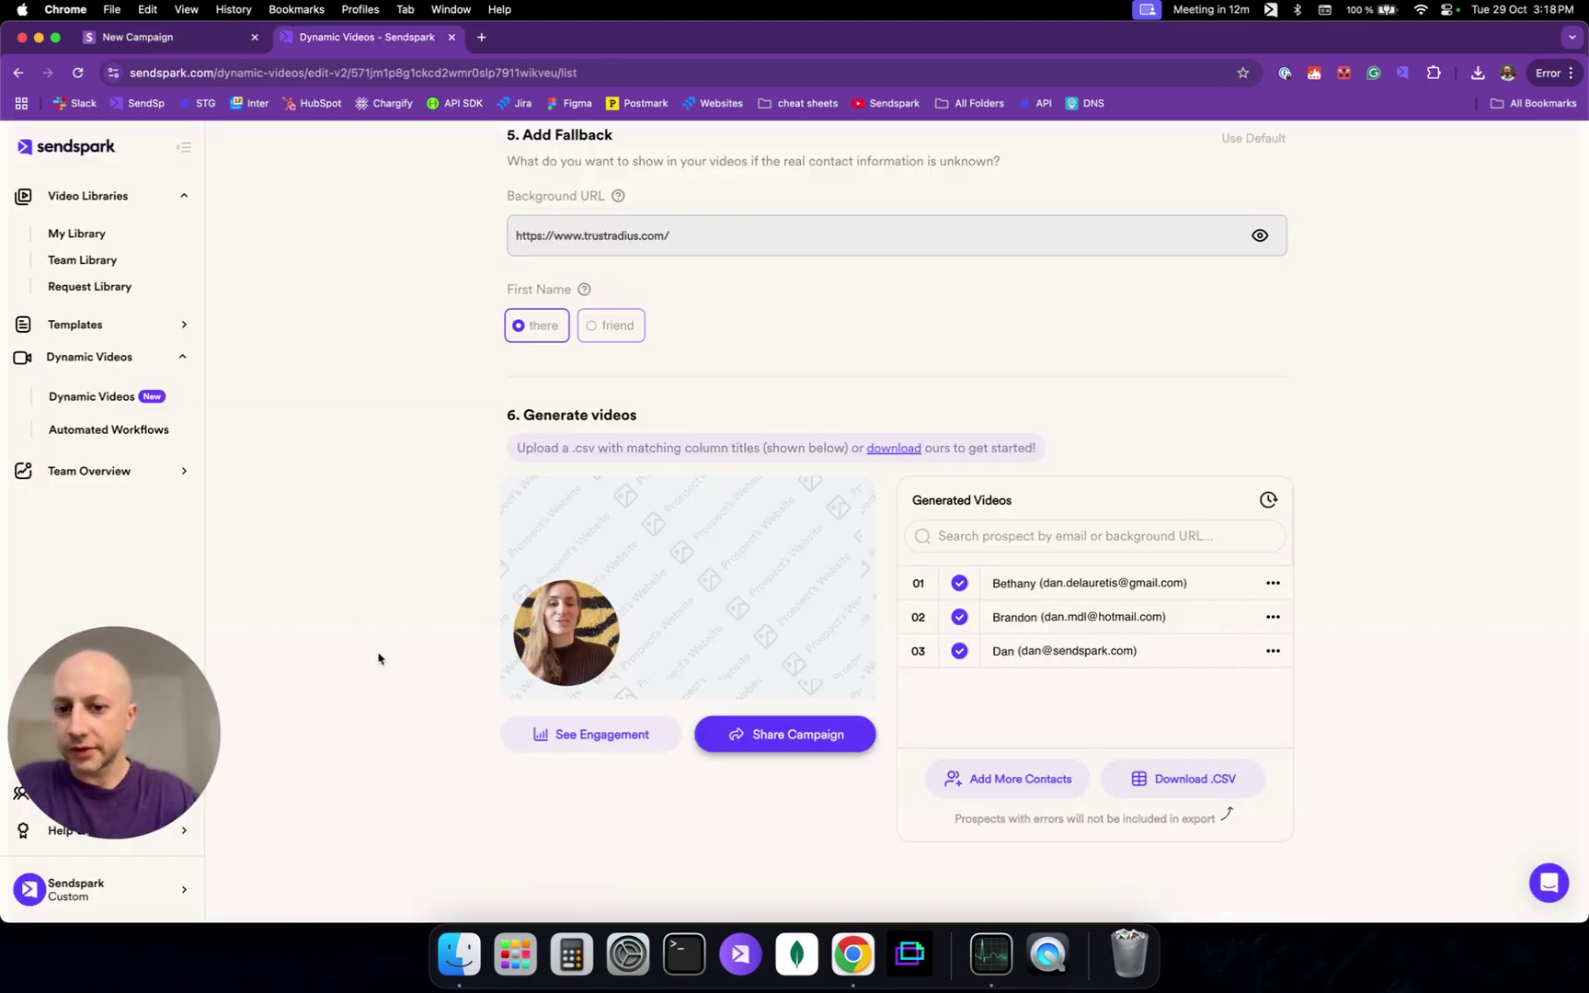
pyautogui.click(783, 748)
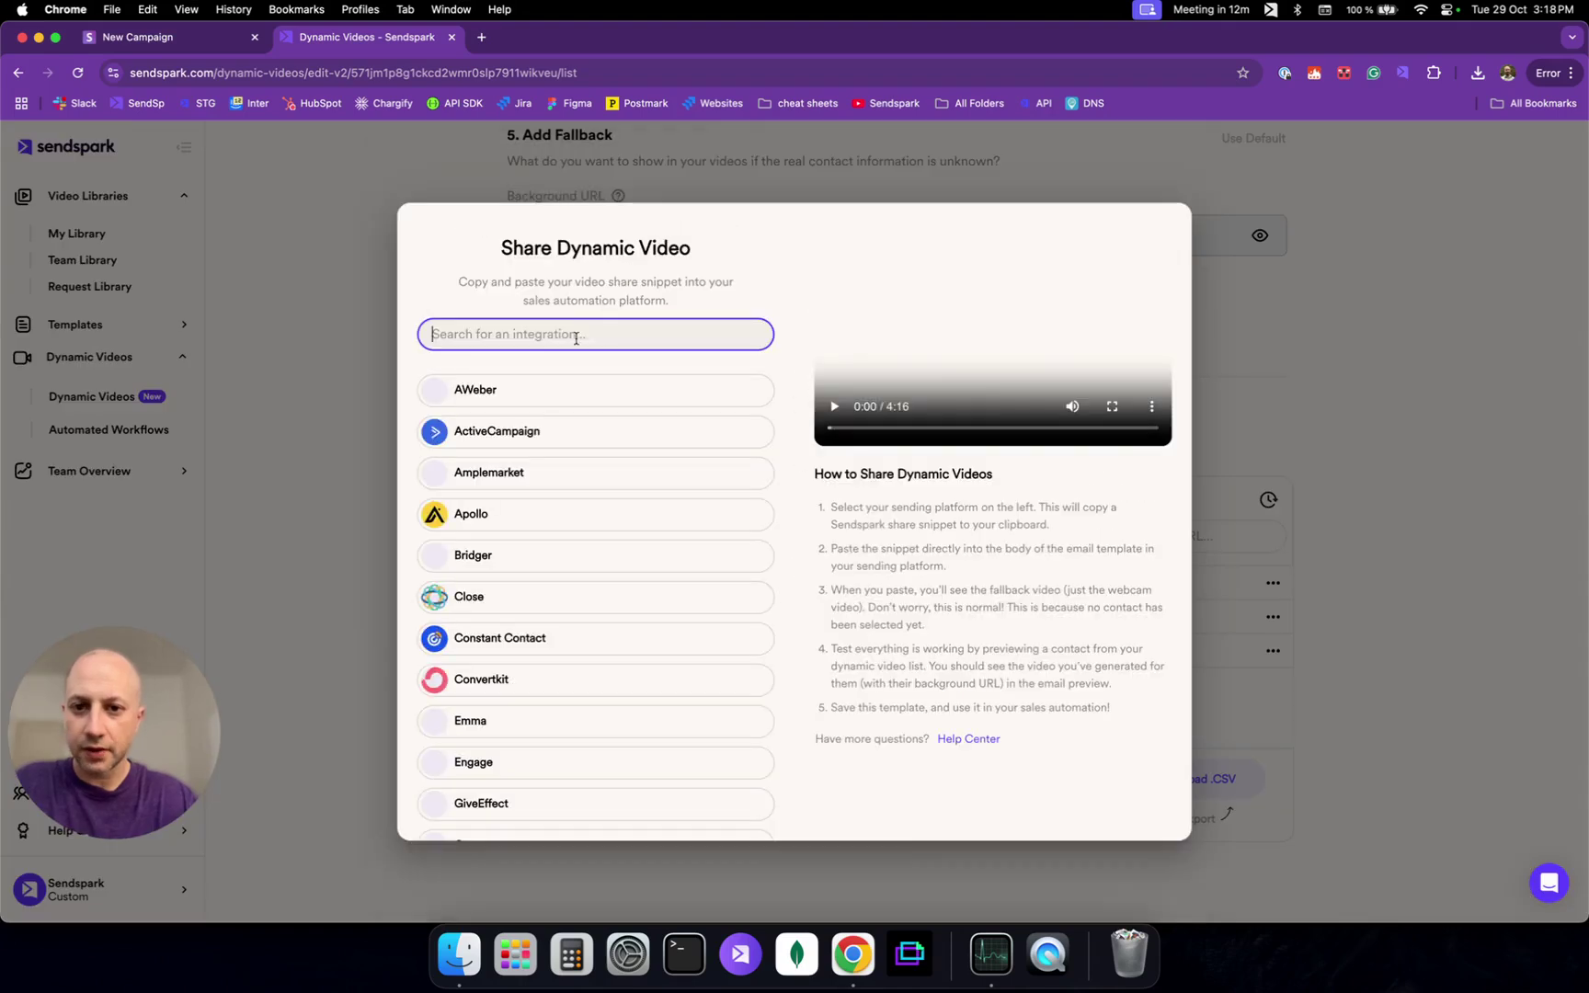
pyautogui.write('snov')
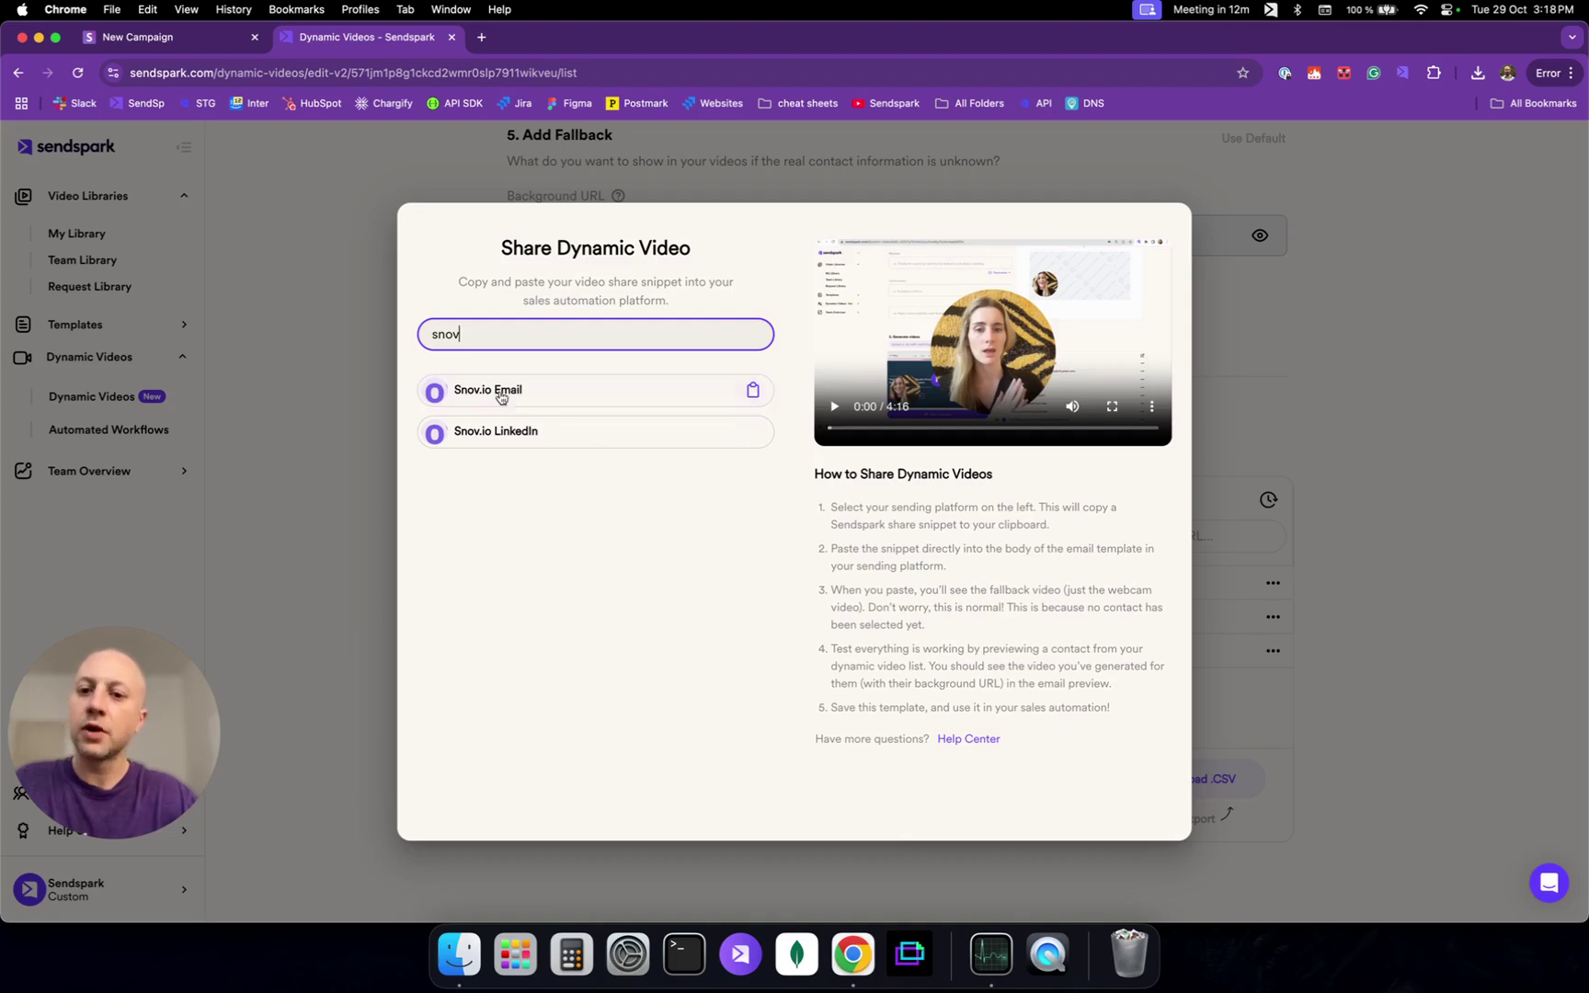
pyautogui.click(569, 395)
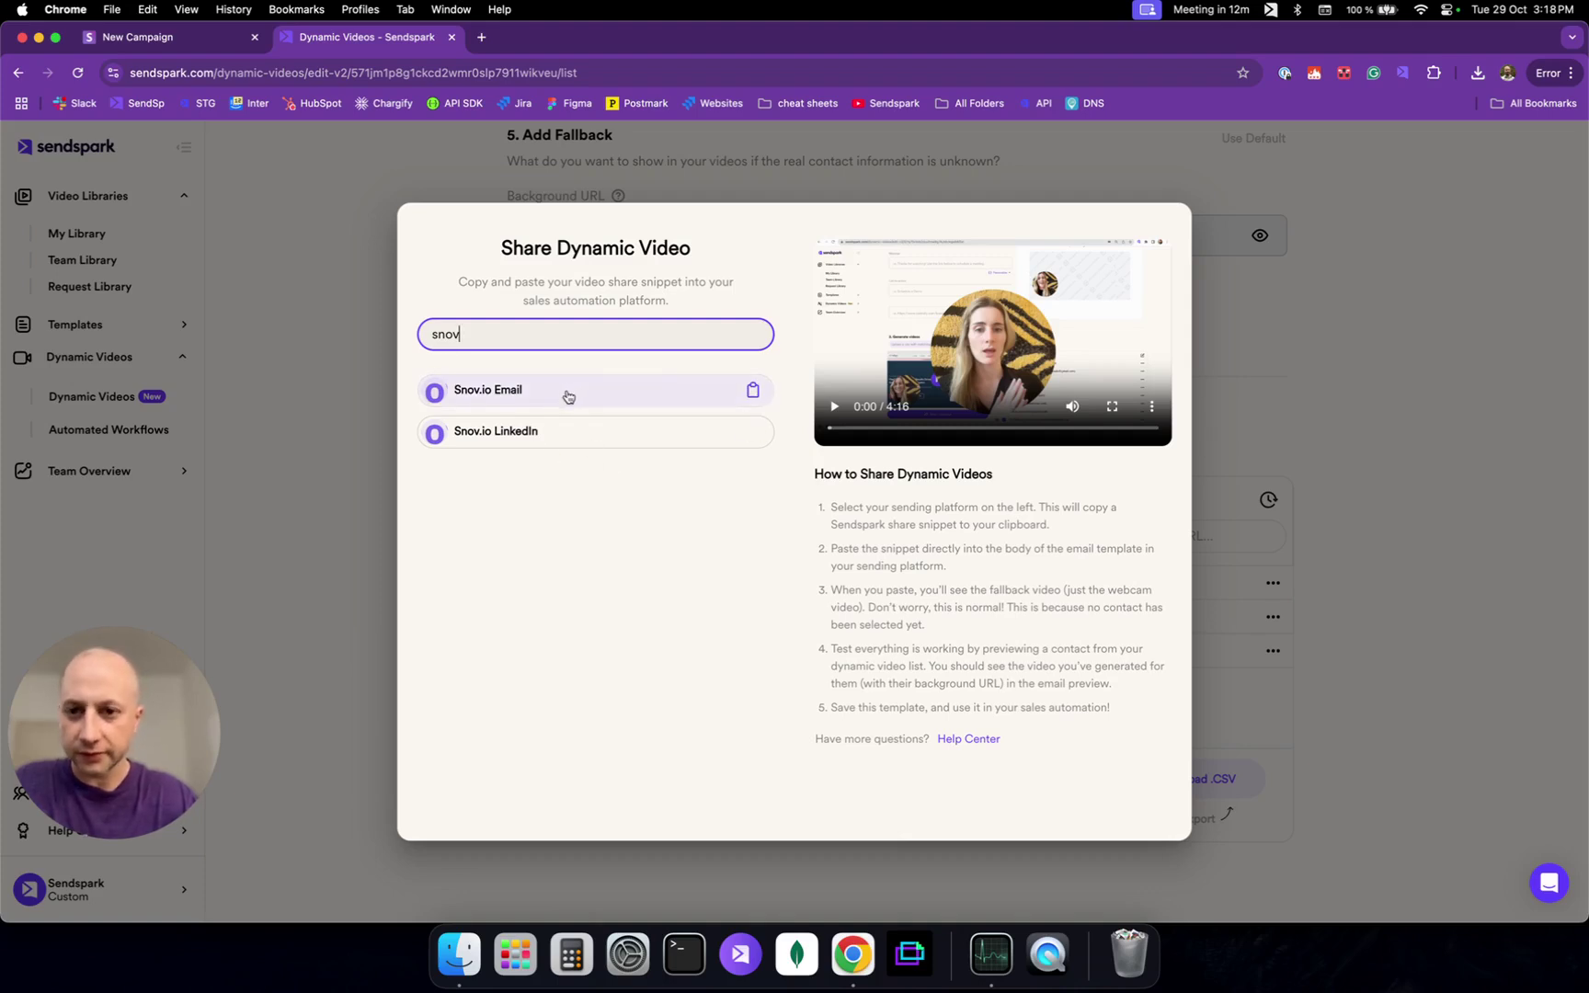
pyautogui.click(568, 396)
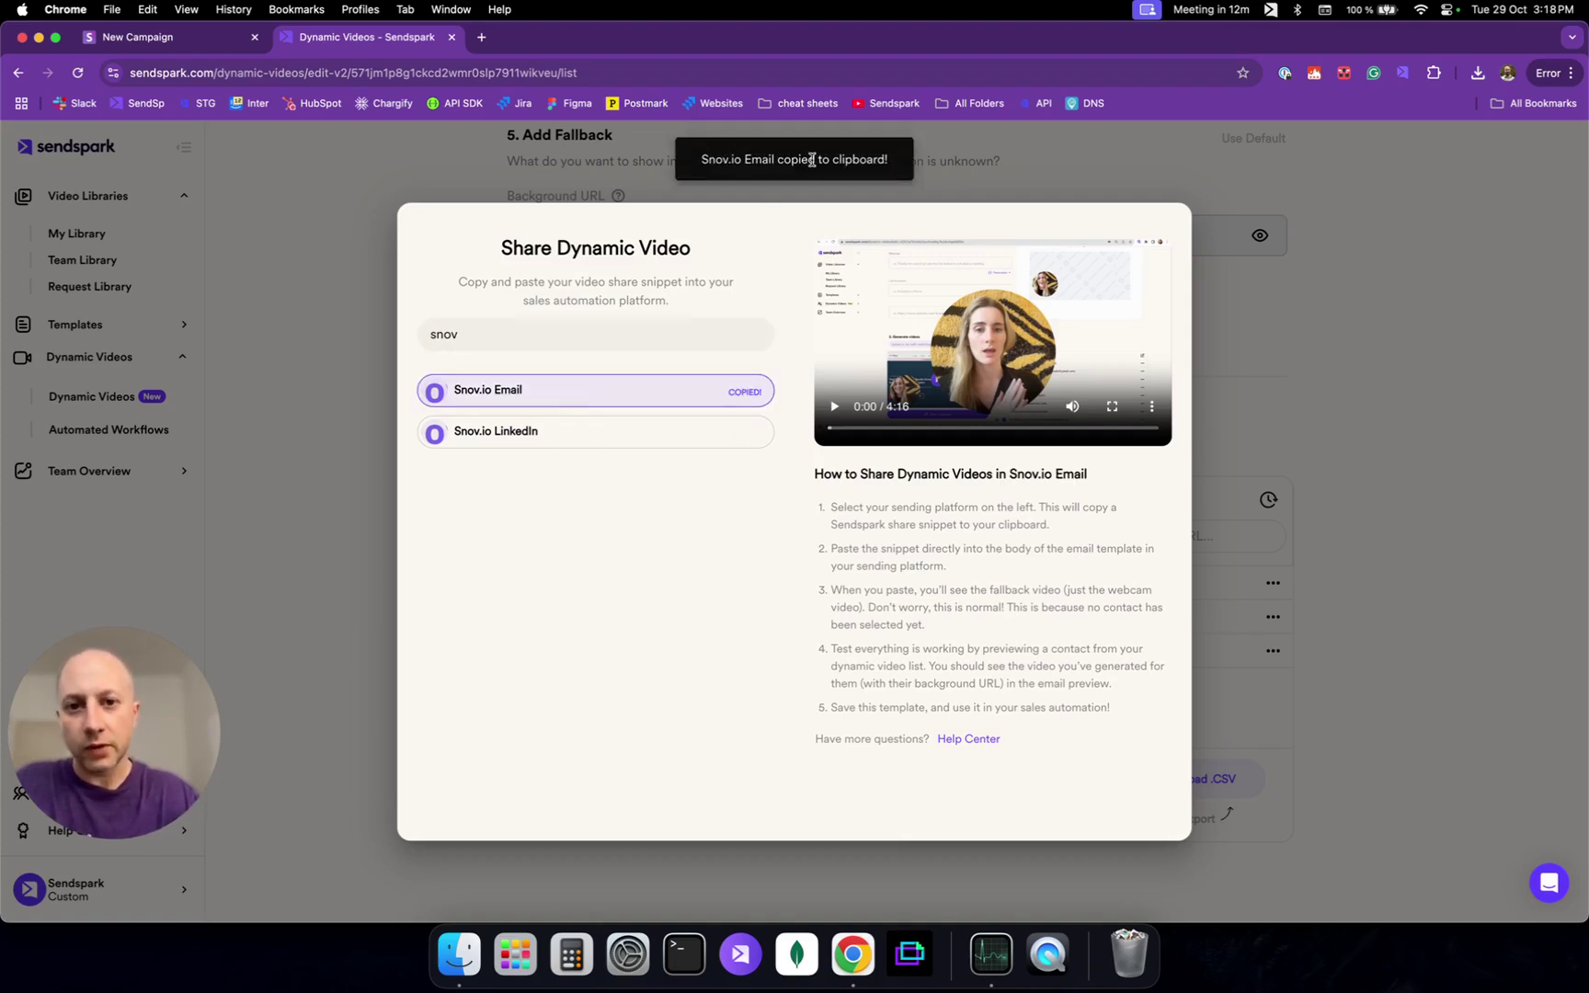
# - Back in Snov.io, paste the video snippet into the email body, set the subject line to "Test", and save the email
pyautogui.click(188, 35)
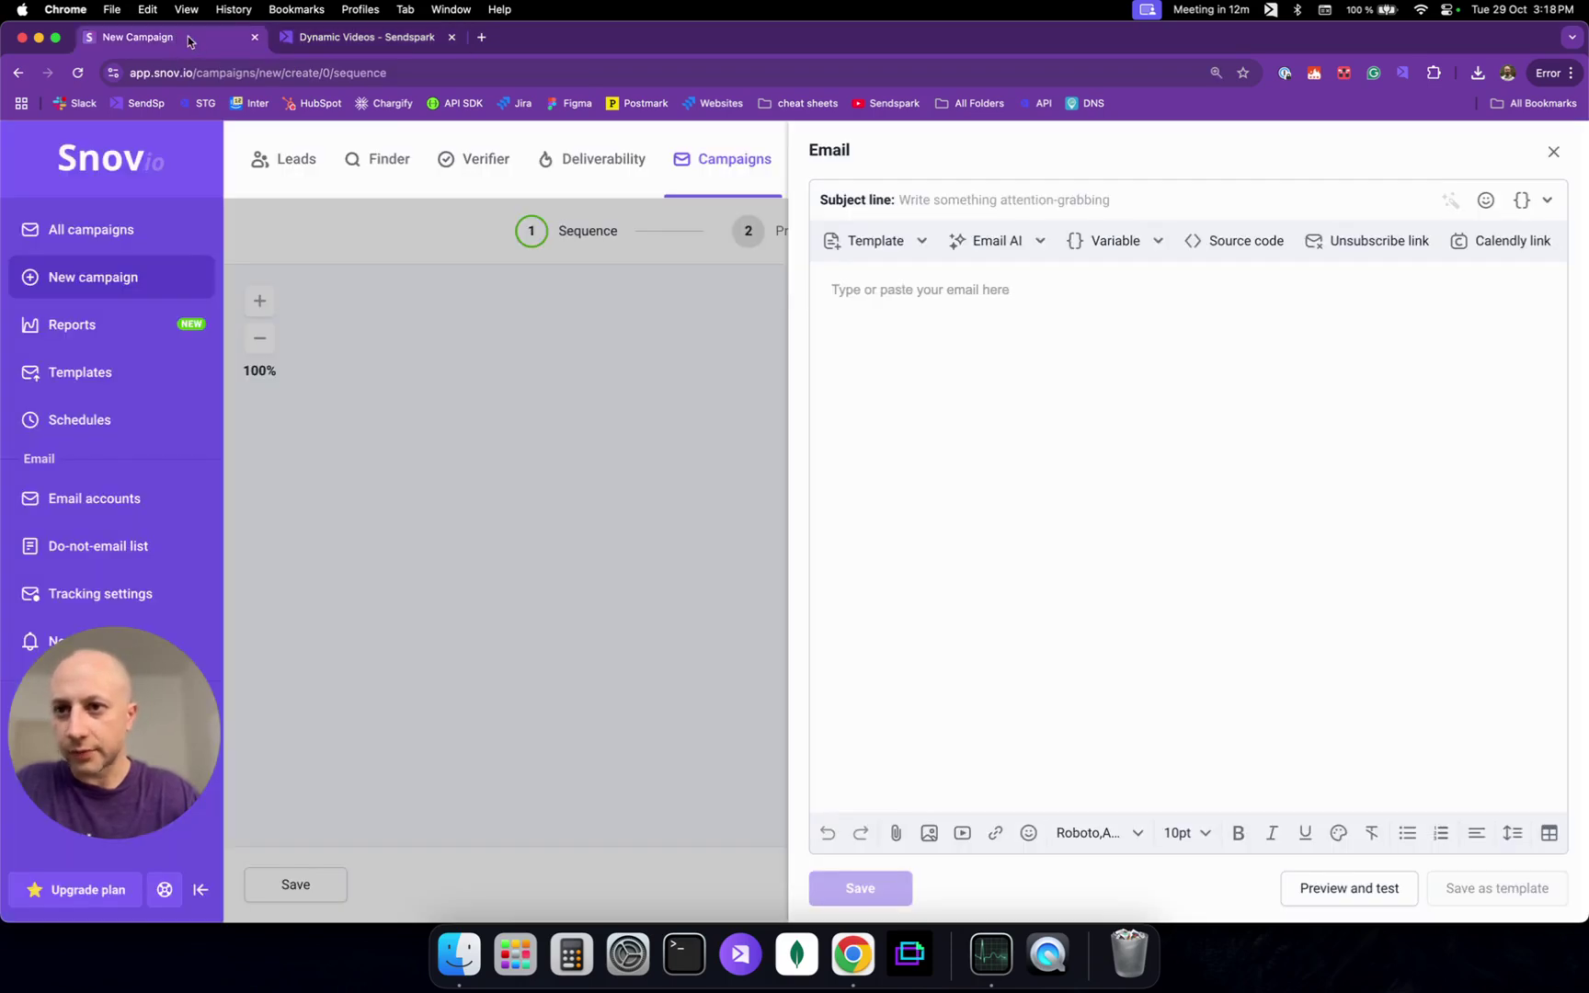
pyautogui.click(896, 293)
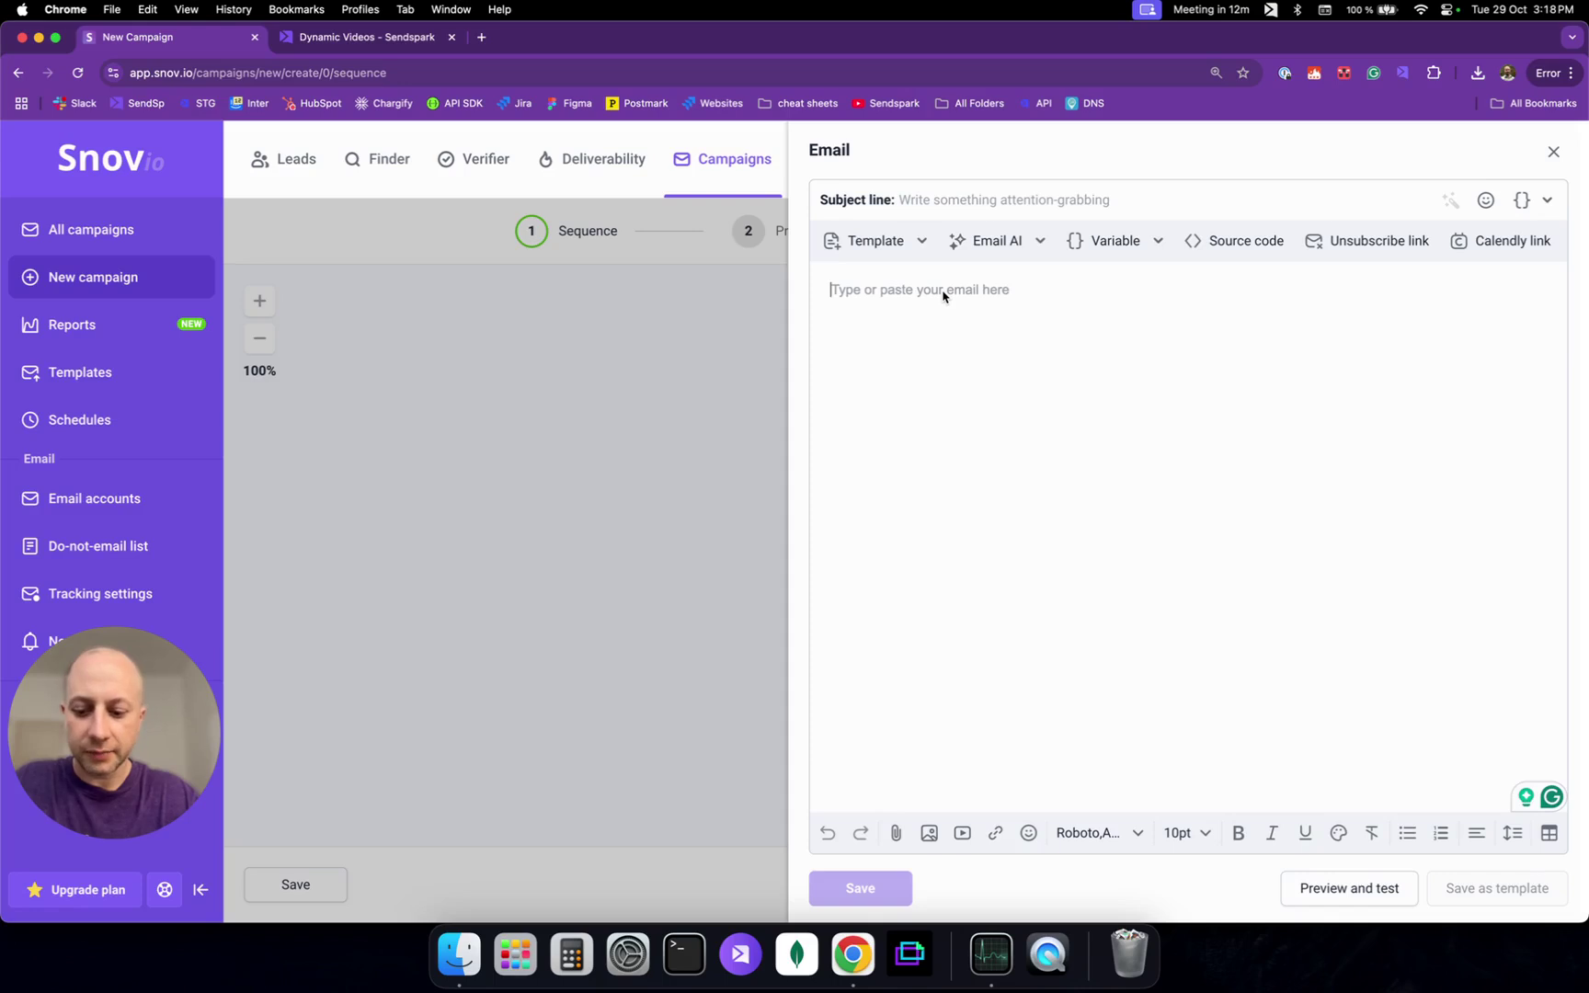
pyautogui.press('super+v')
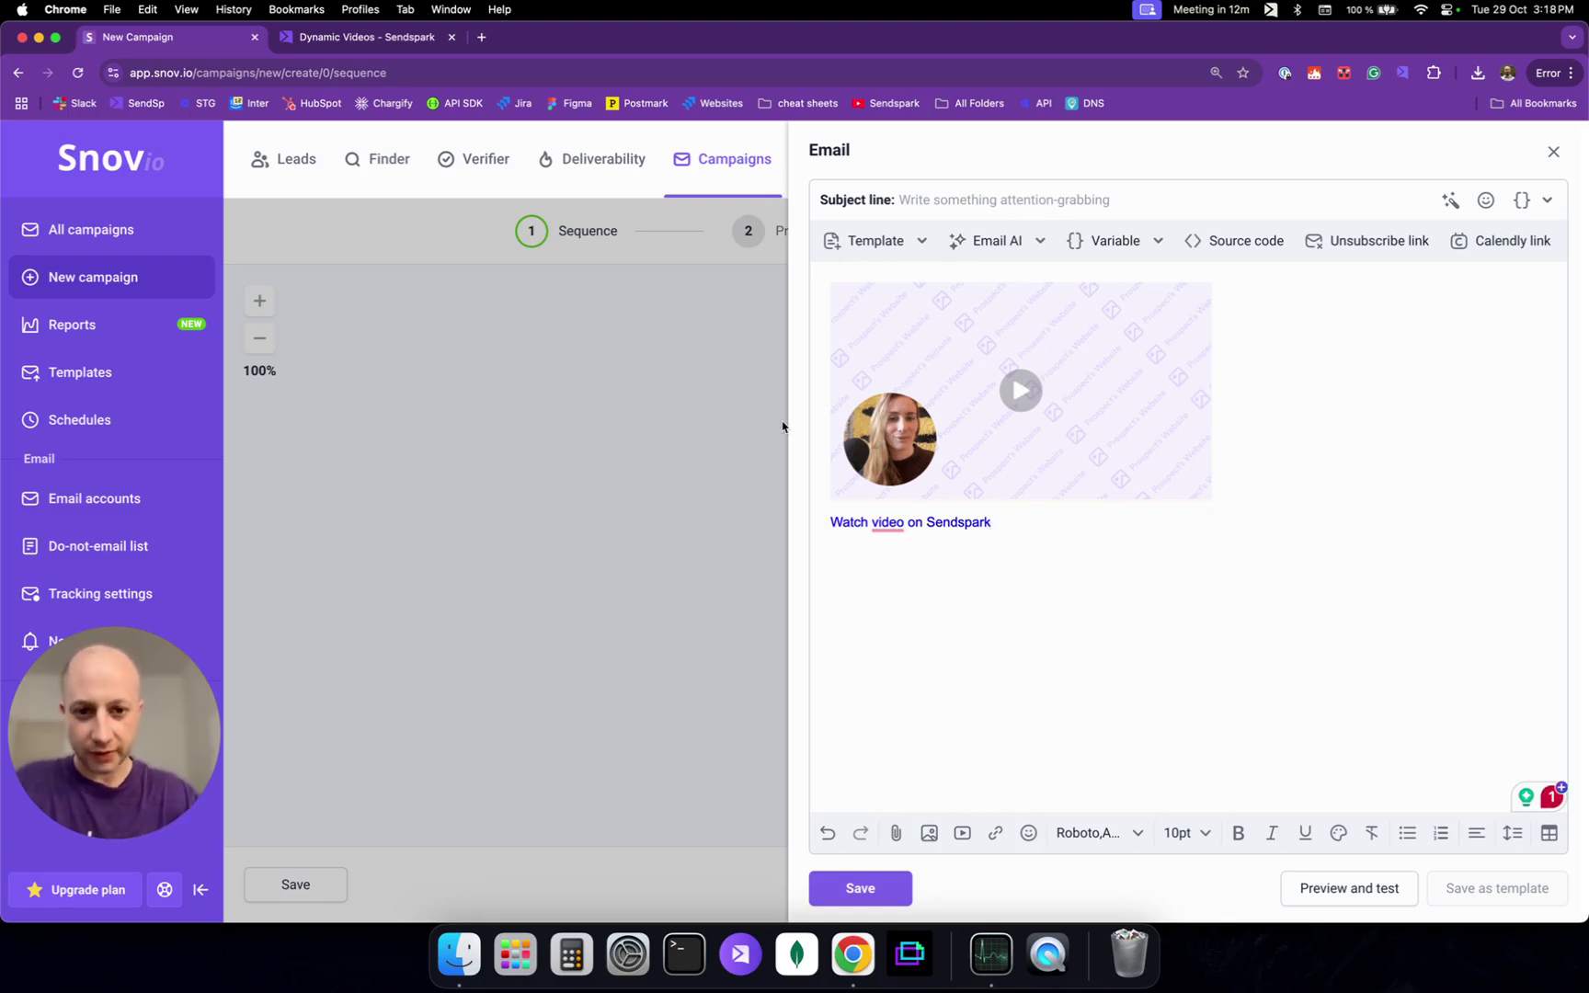
pyautogui.click(1013, 200)
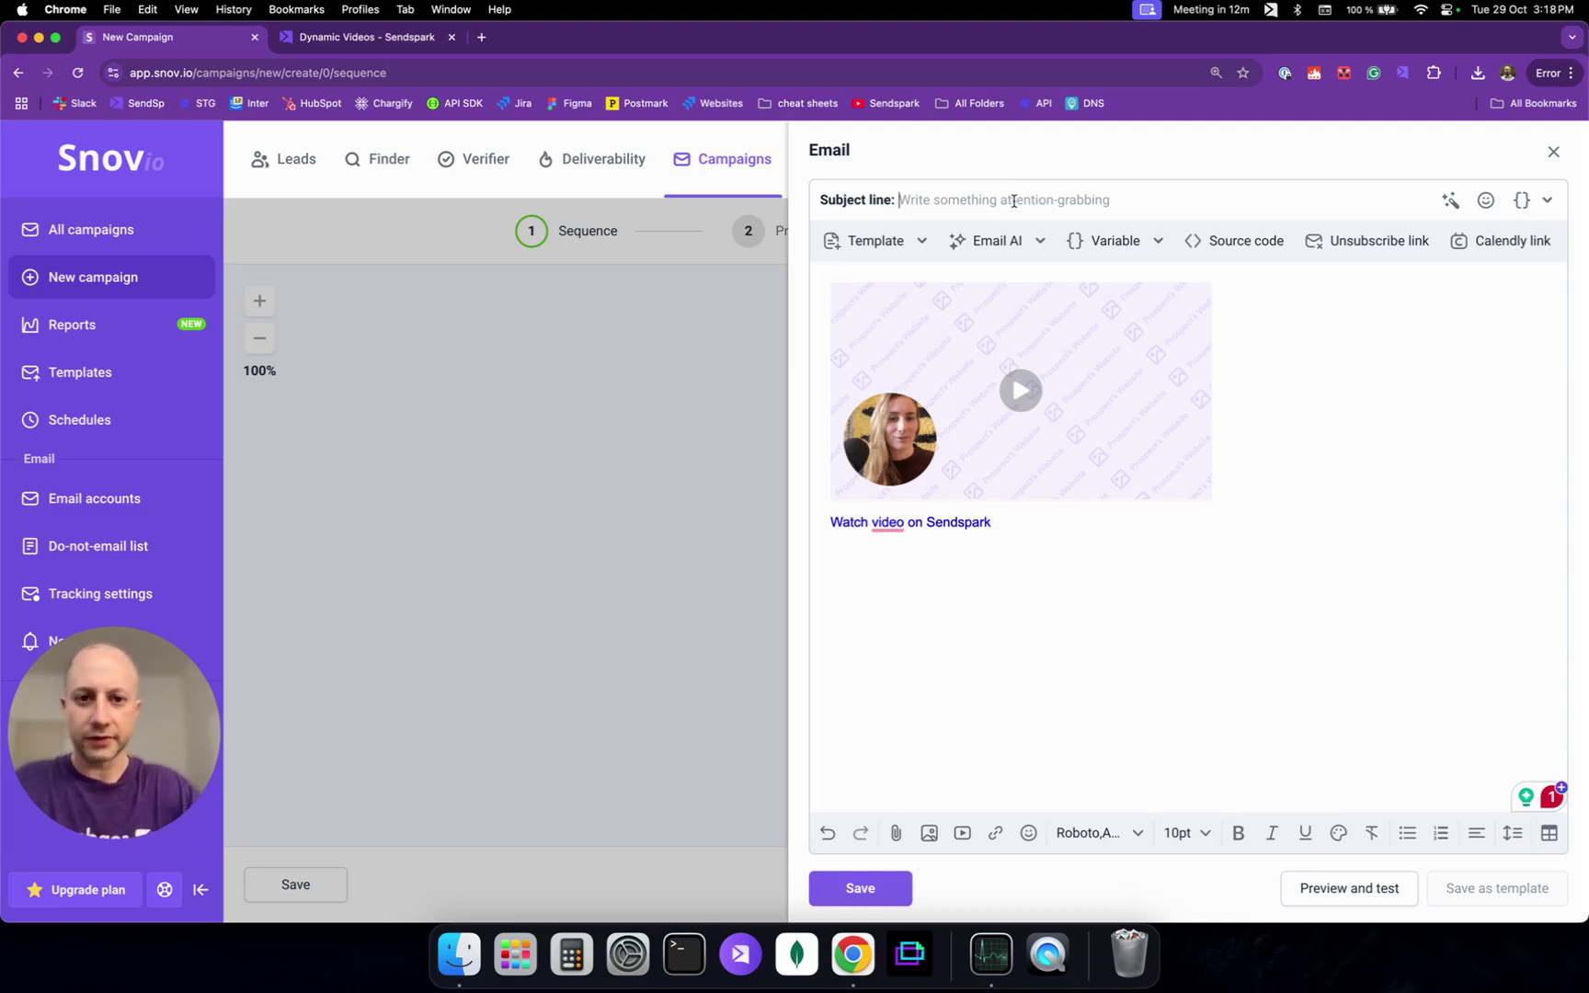
pyautogui.write('Test')
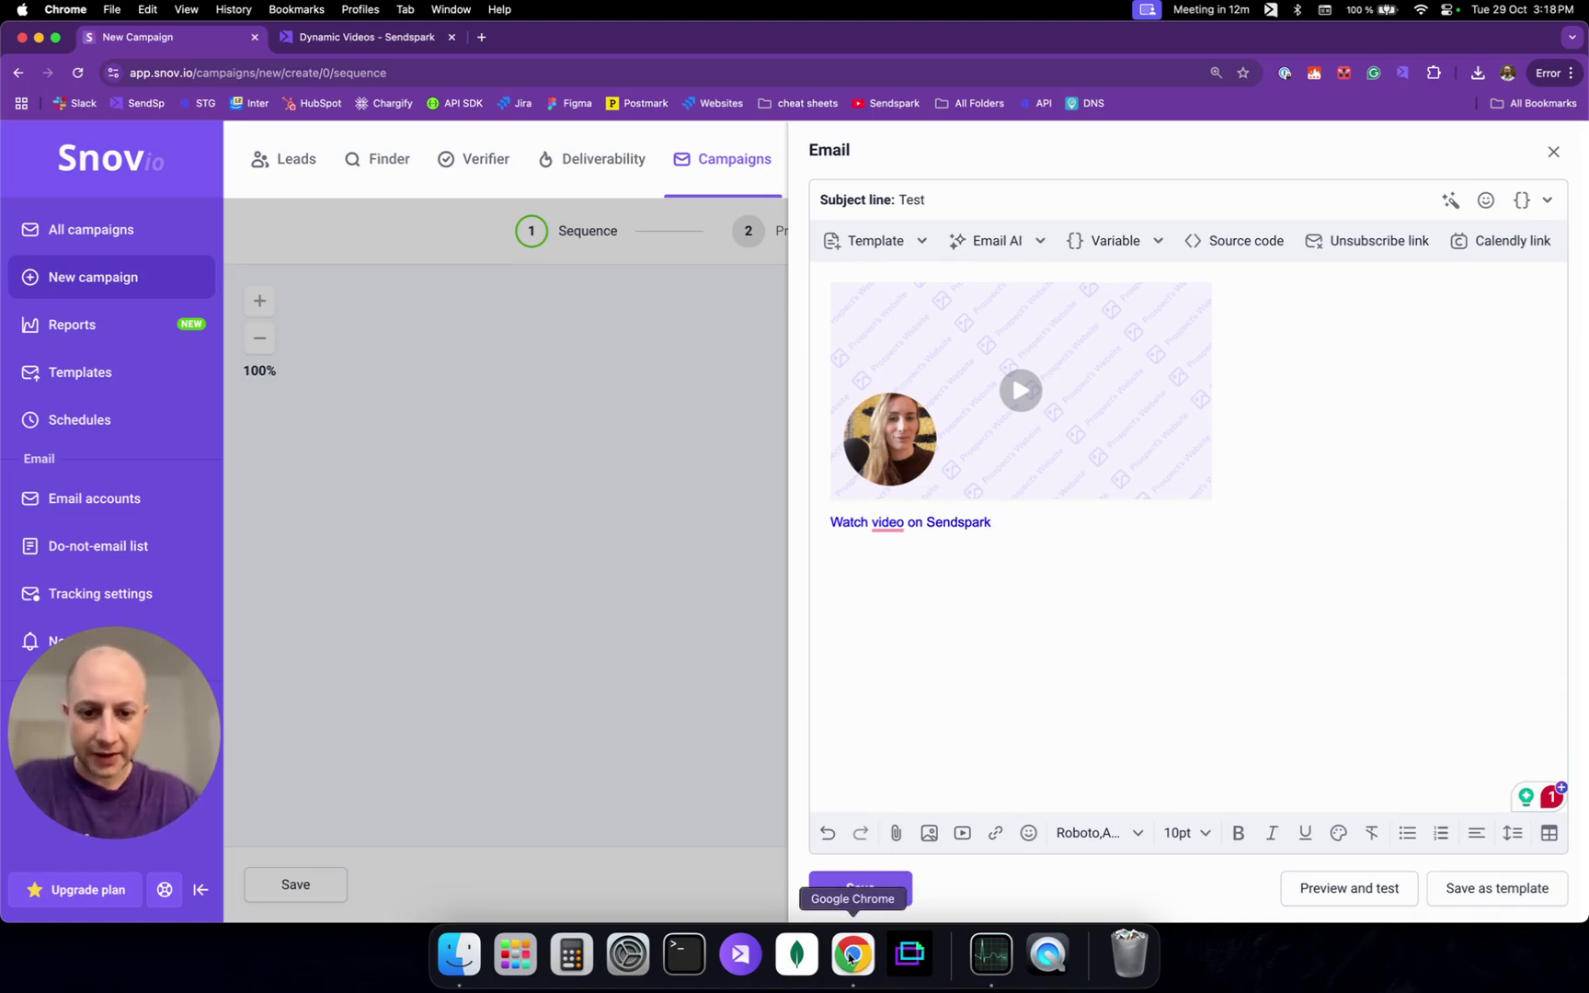
pyautogui.click(879, 888)
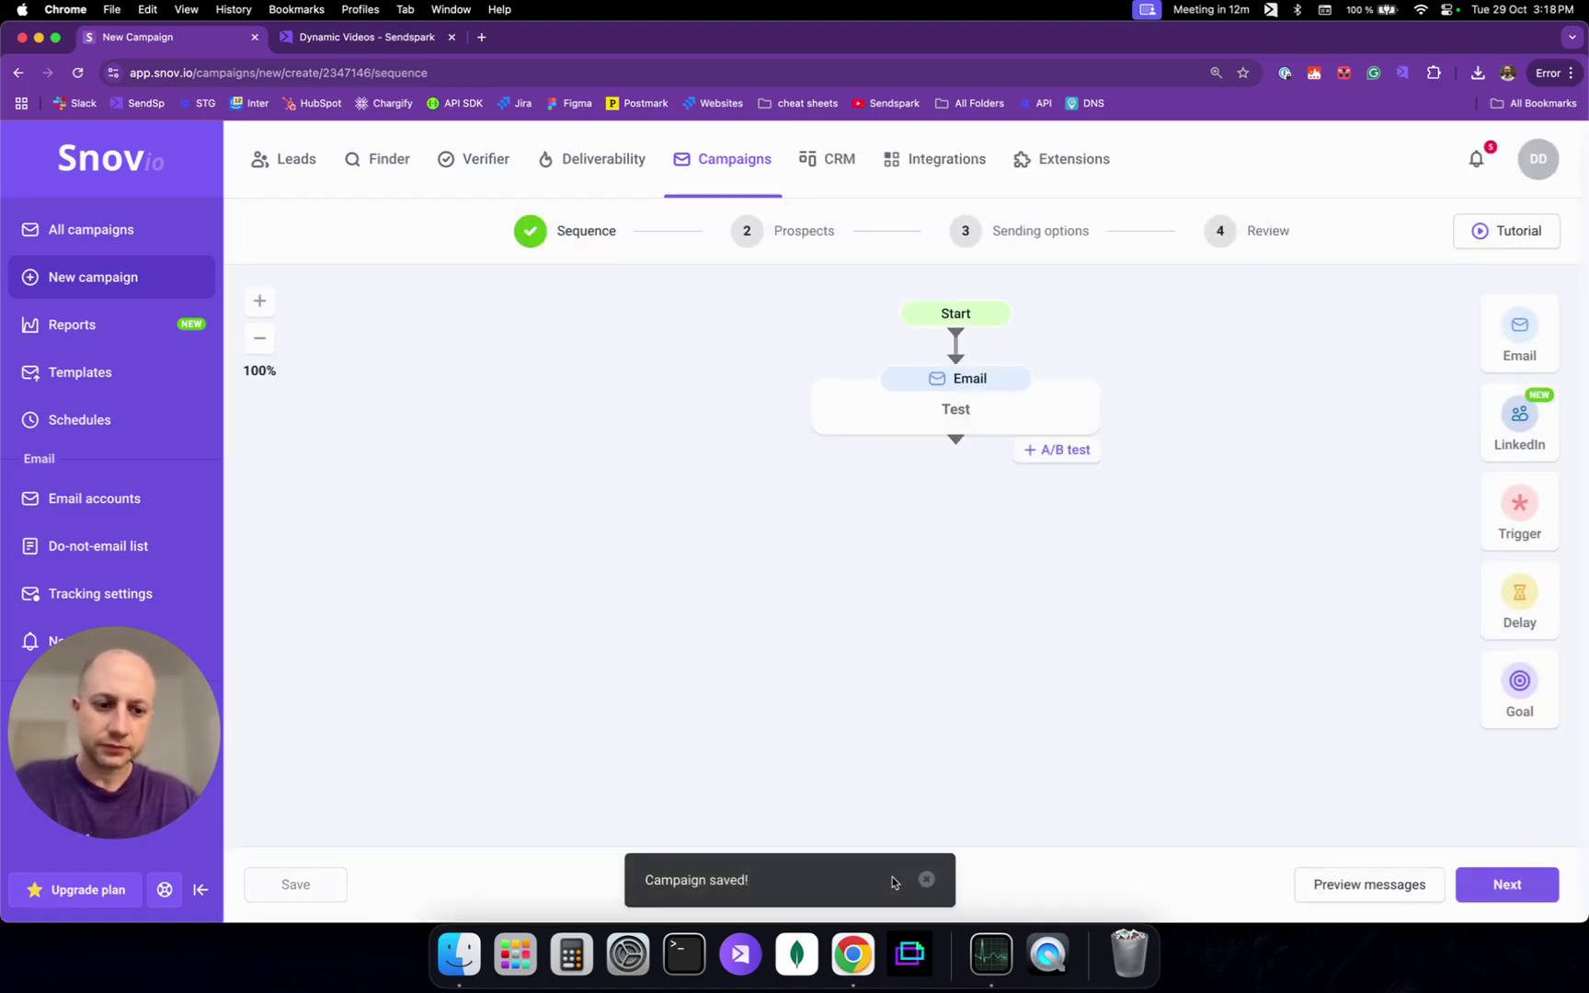
# - Continue to the campaign's Prospects stage, create a prospect list named "October Test", and select it as the recipient list
pyautogui.click(1513, 890)
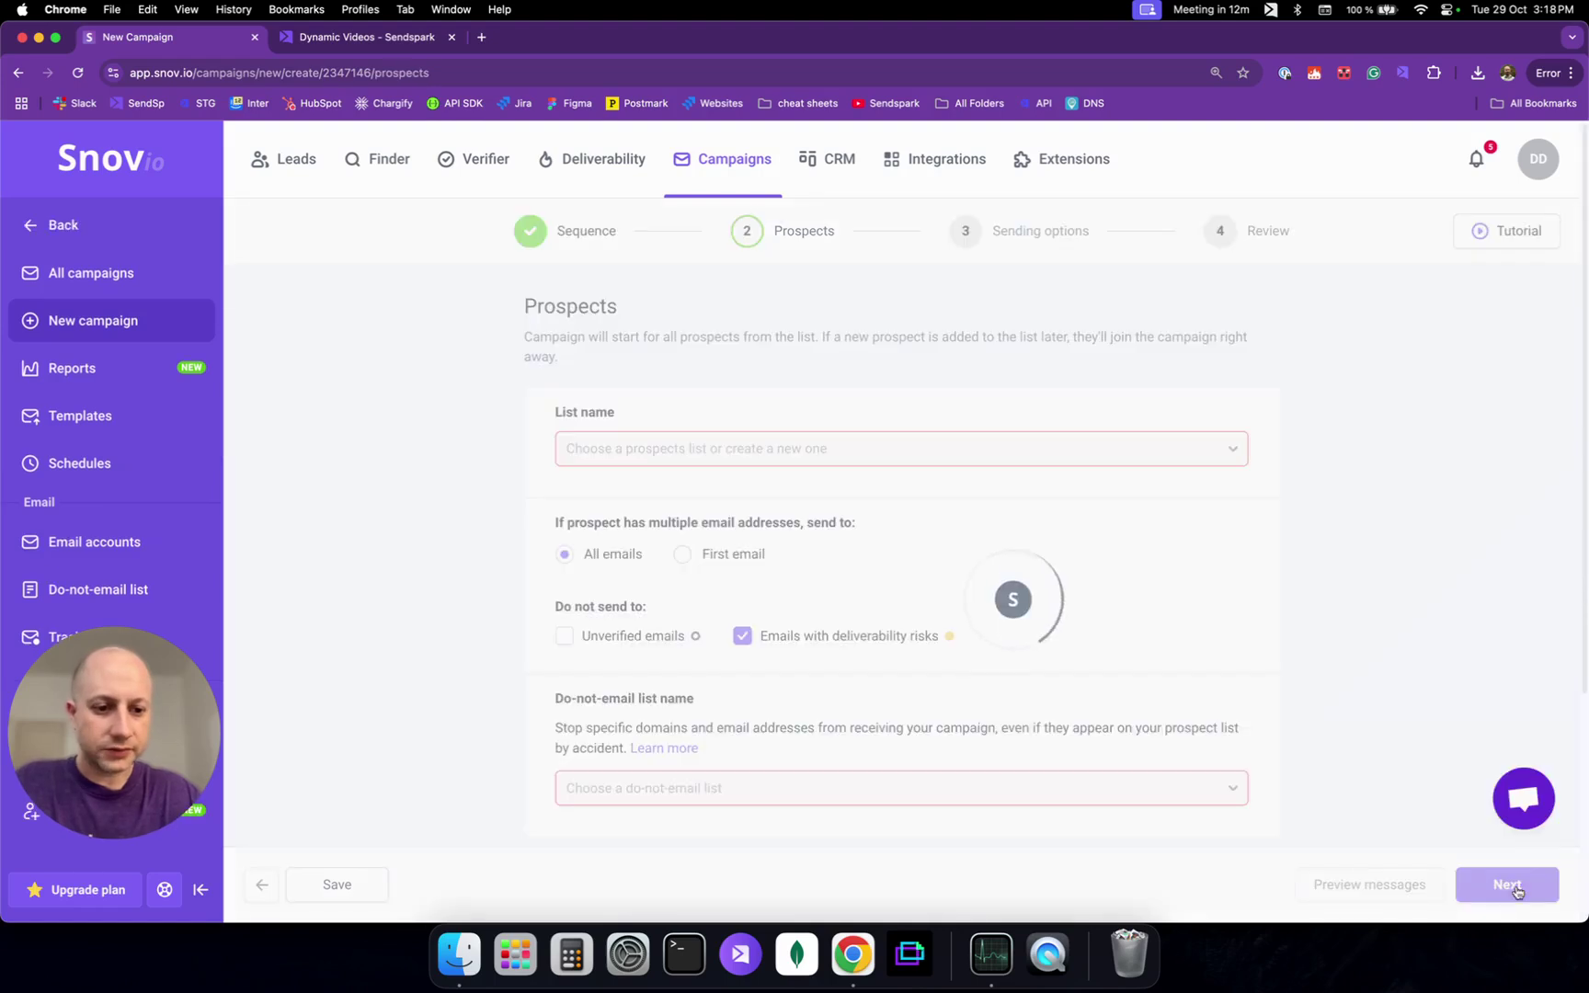
pyautogui.click(1002, 453)
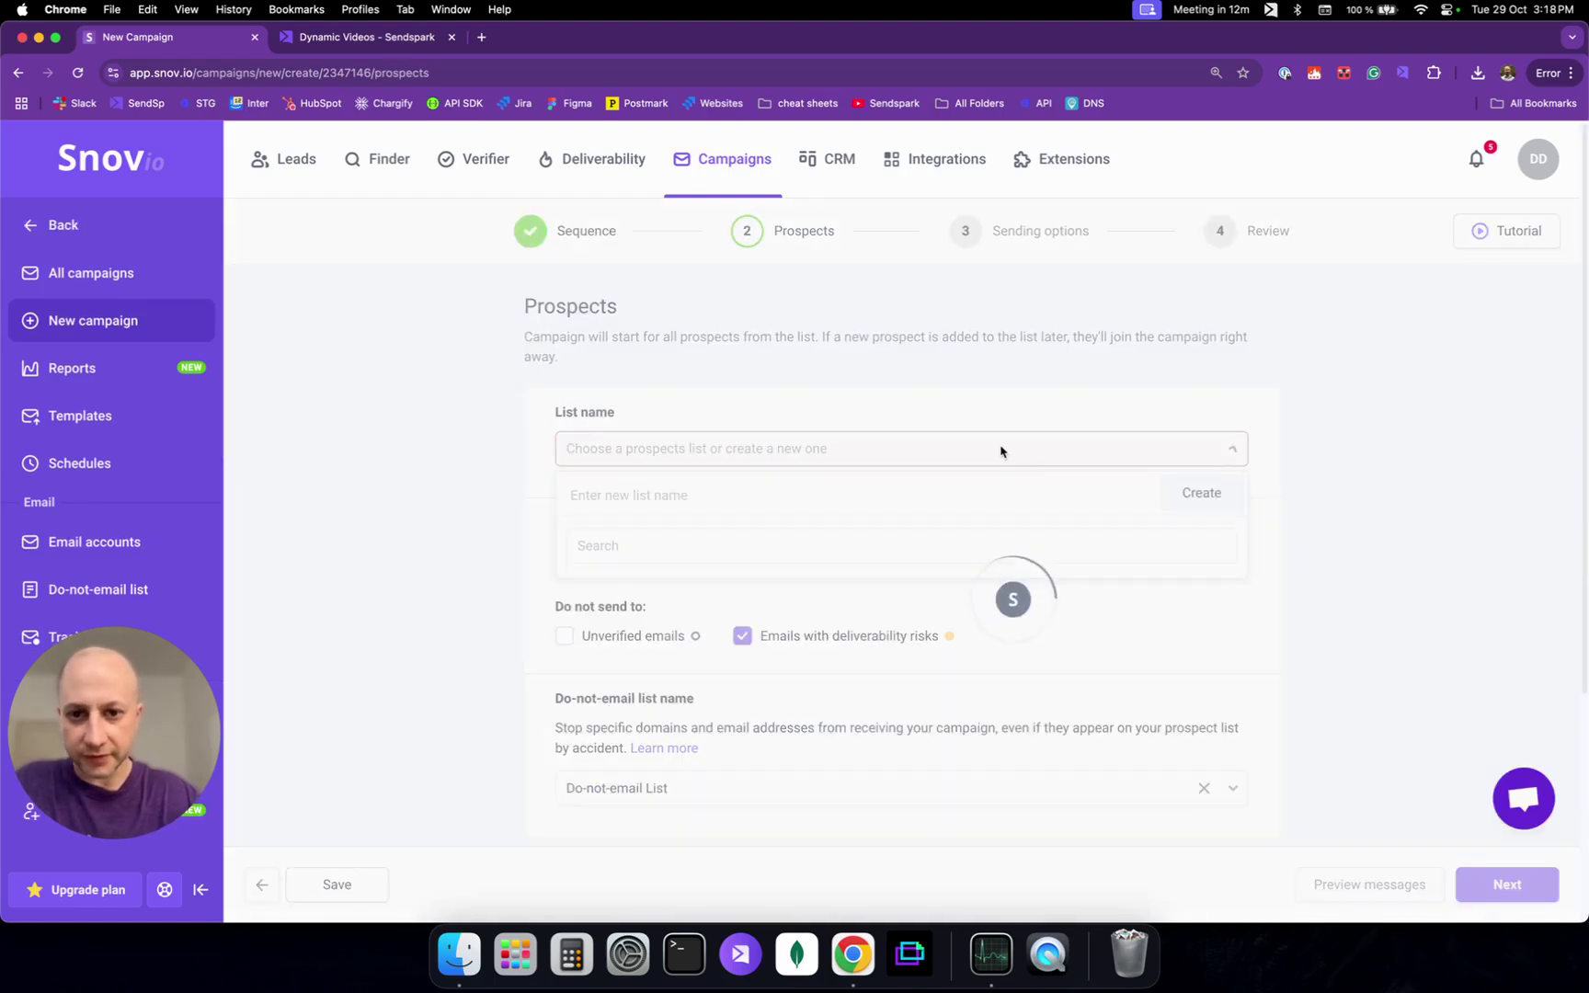
pyautogui.click(1069, 496)
pyautogui.write('October Test')
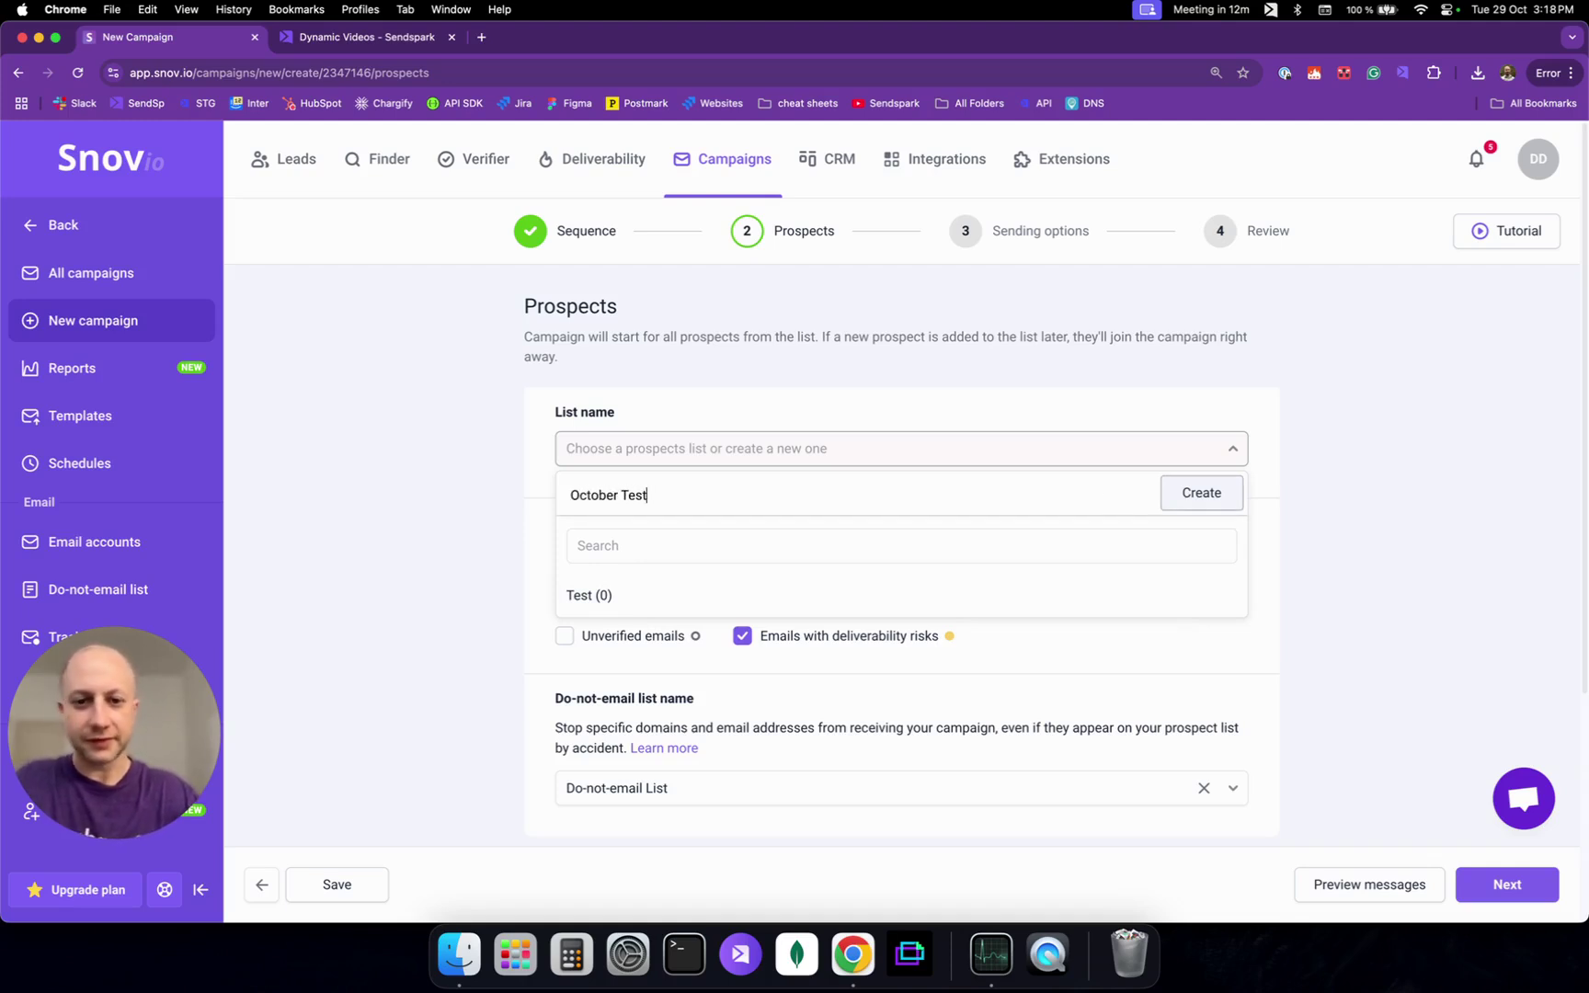
pyautogui.click(1202, 494)
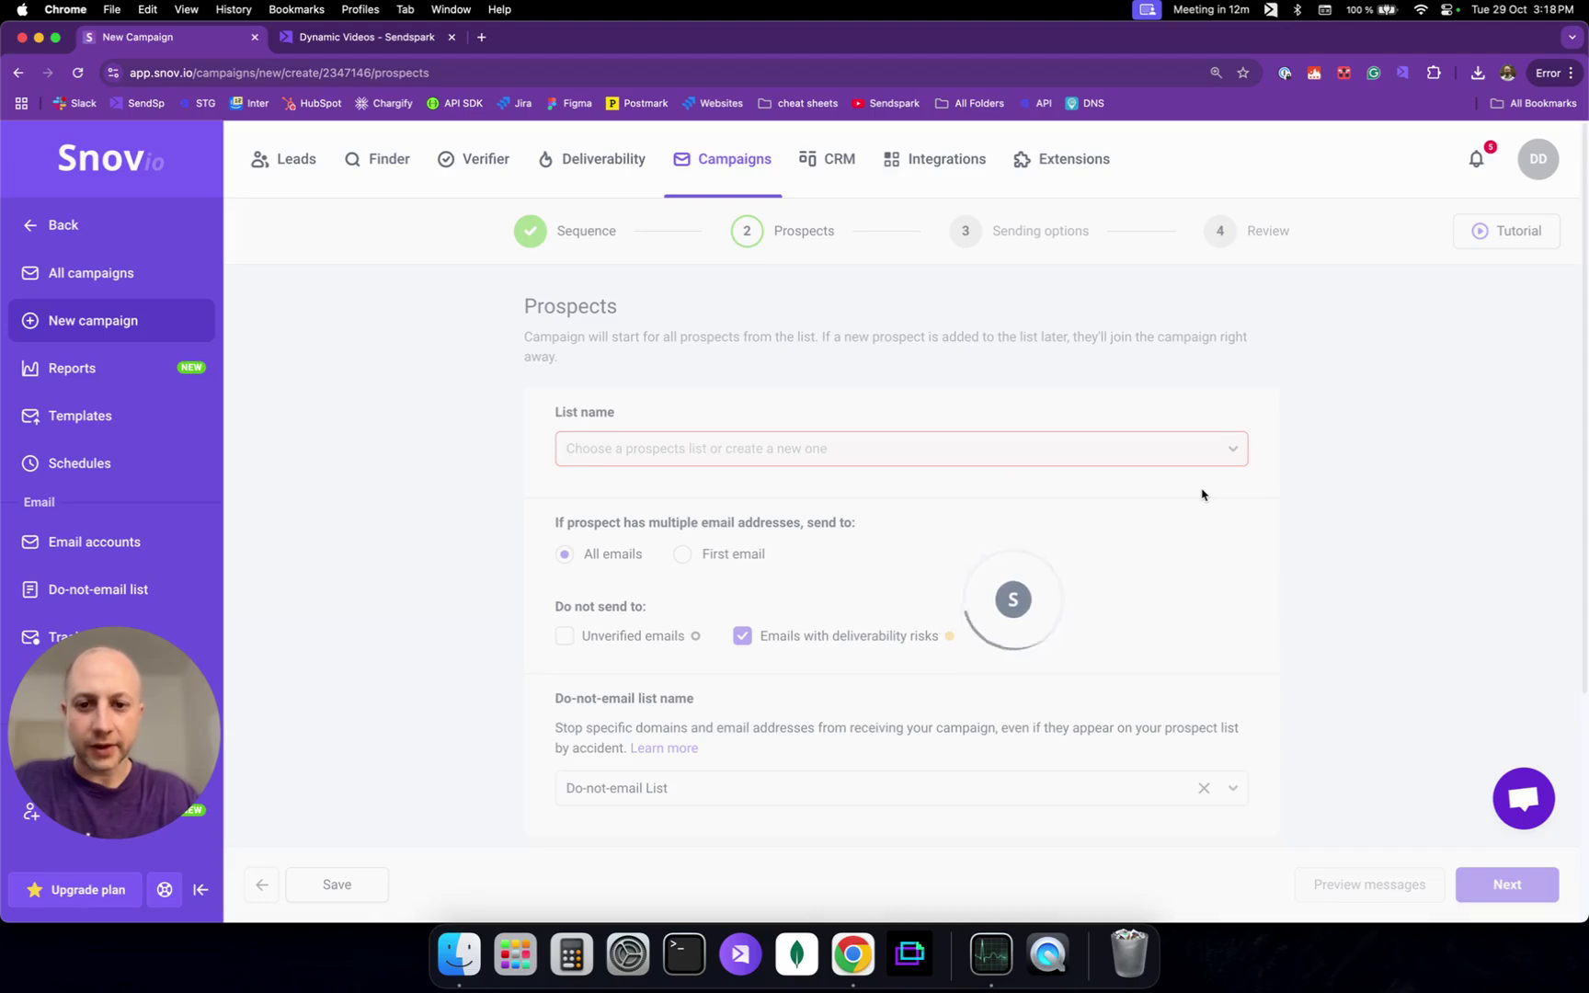
pyautogui.click(1212, 456)
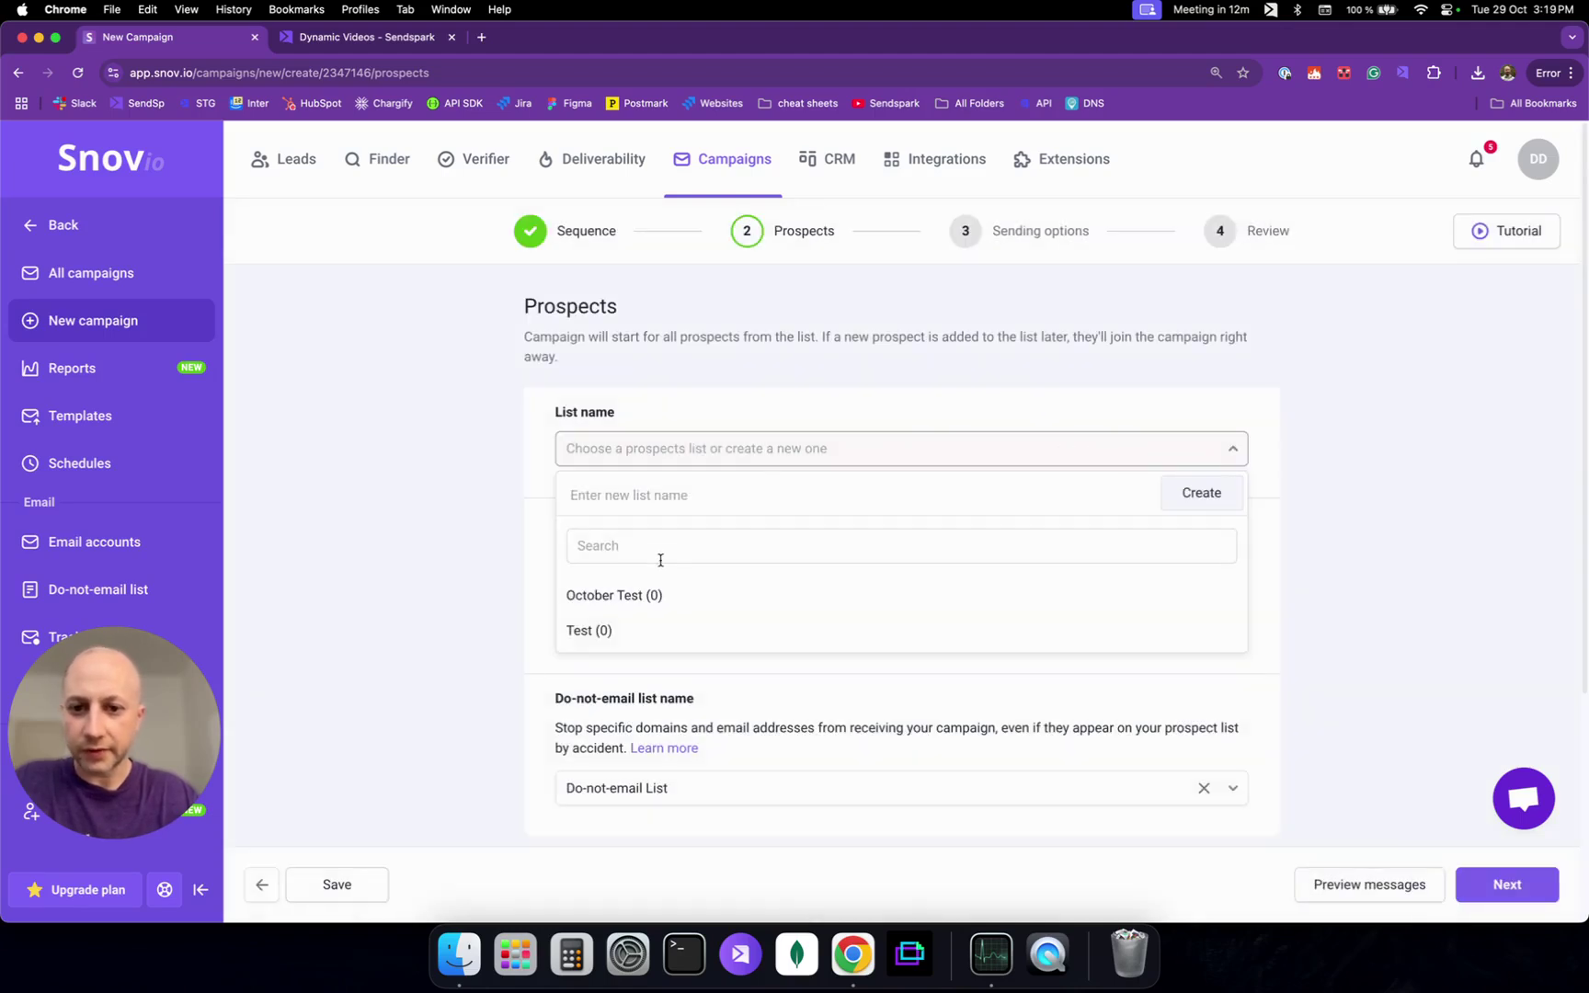
pyautogui.click(642, 596)
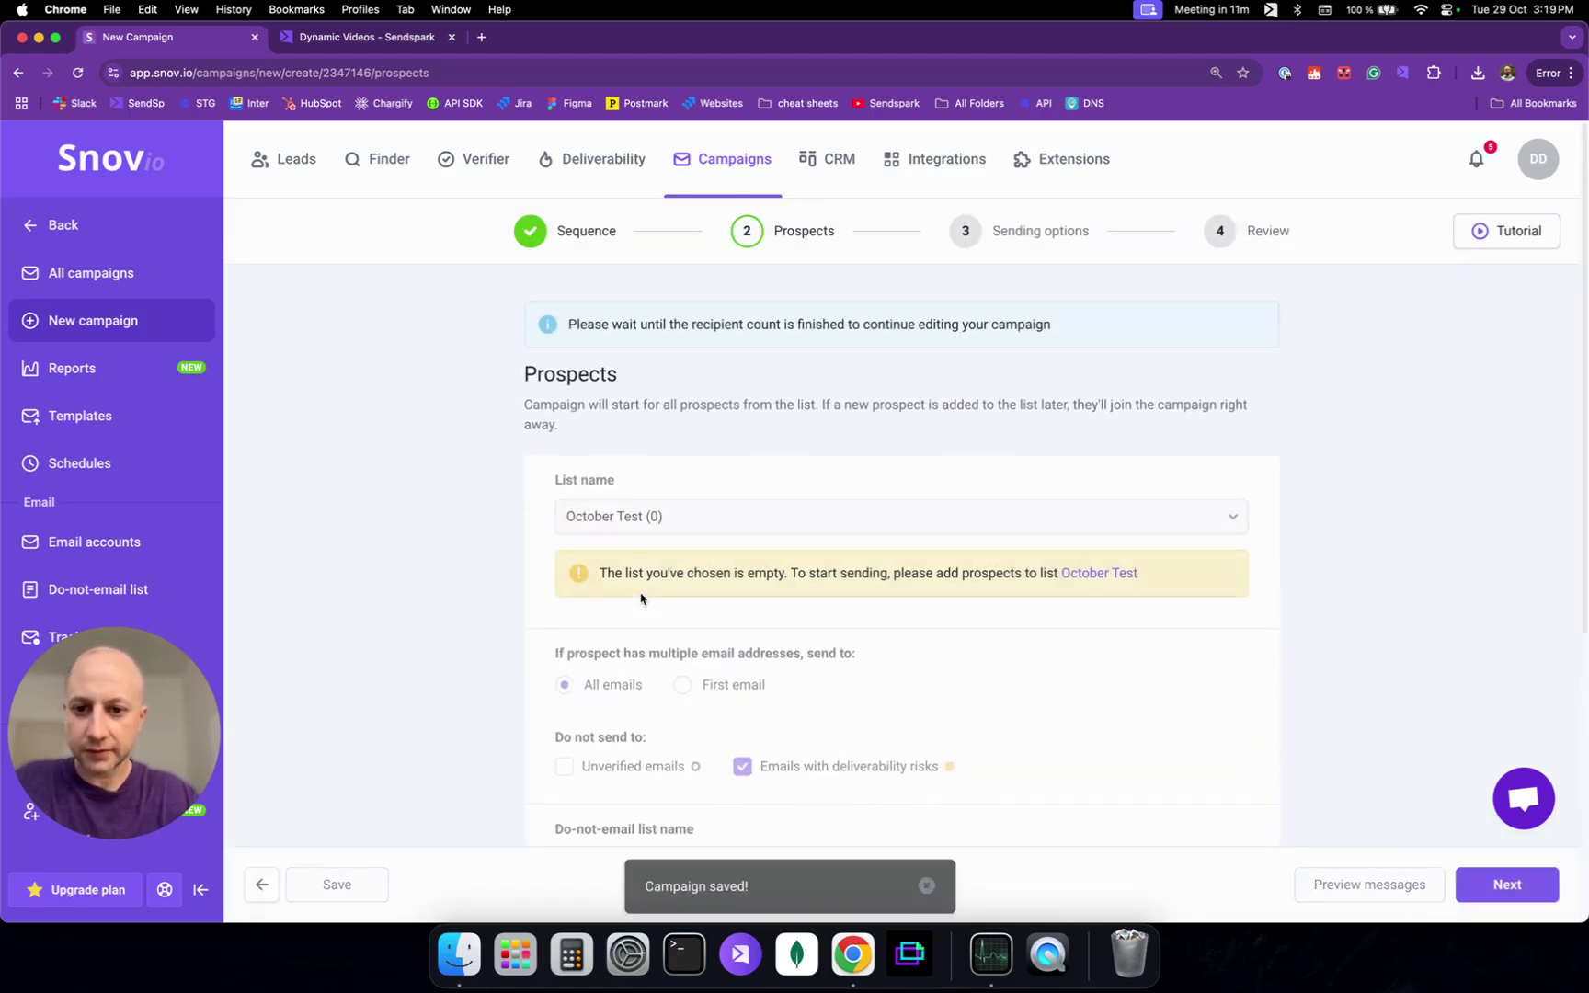
# - Start a file upload for the October Test prospect list, and review the campaign's generated video contacts in Sendspark before returning to Snov.io
pyautogui.click(1096, 577)
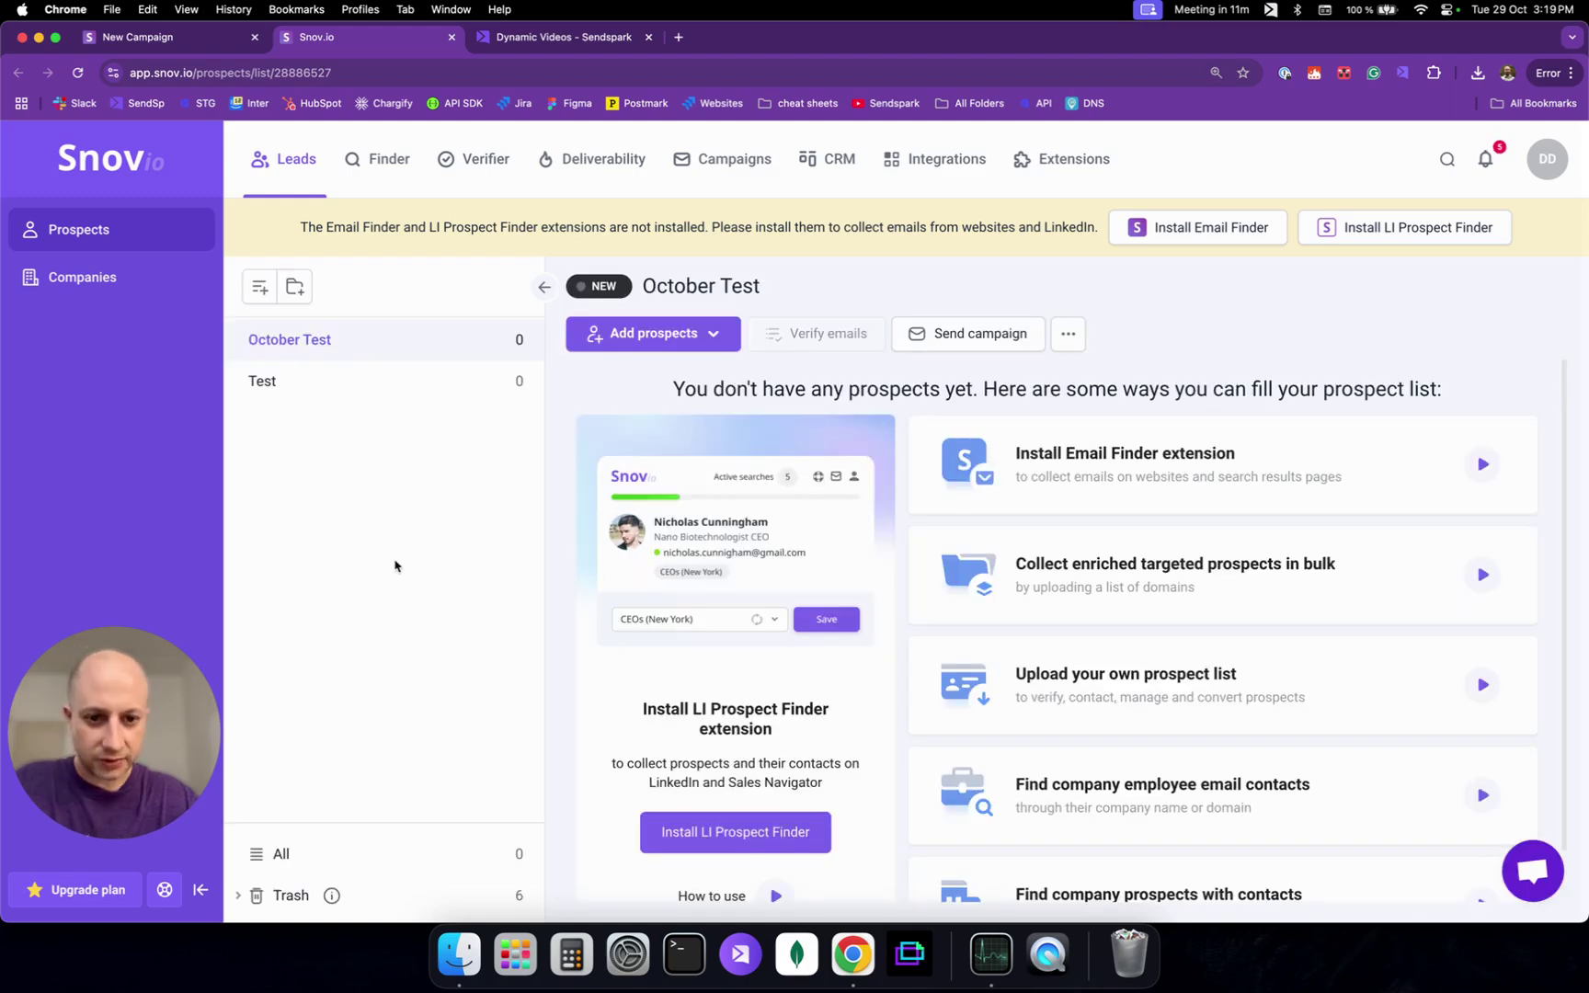
pyautogui.click(1121, 700)
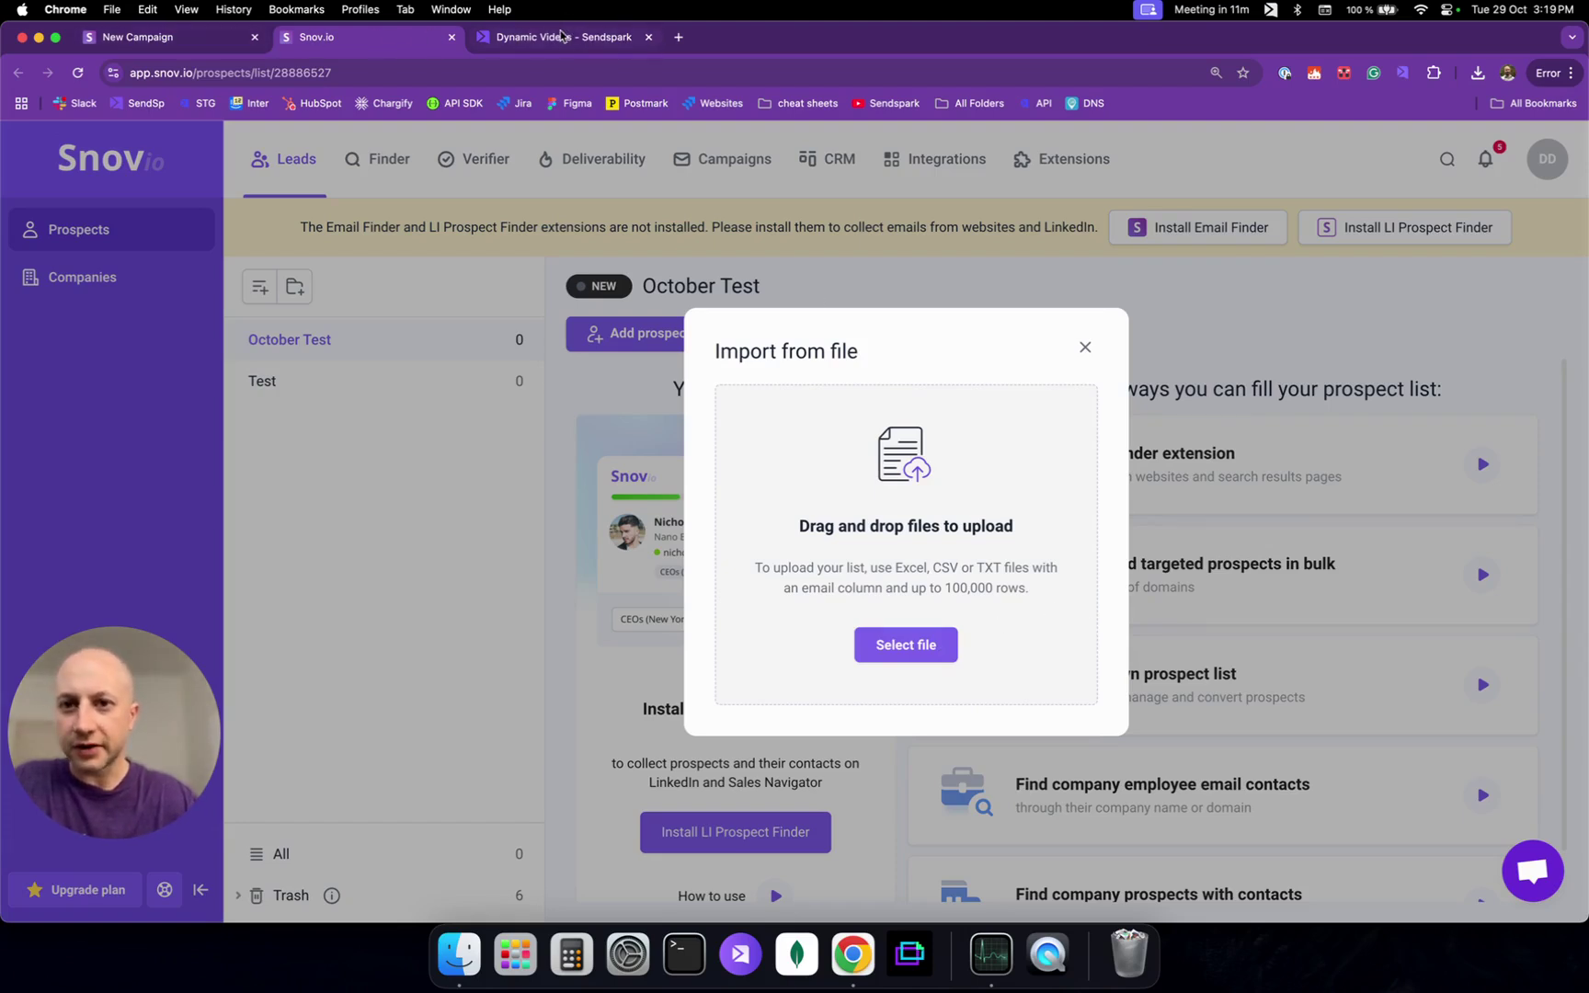
pyautogui.click(561, 35)
pyautogui.click(1313, 409)
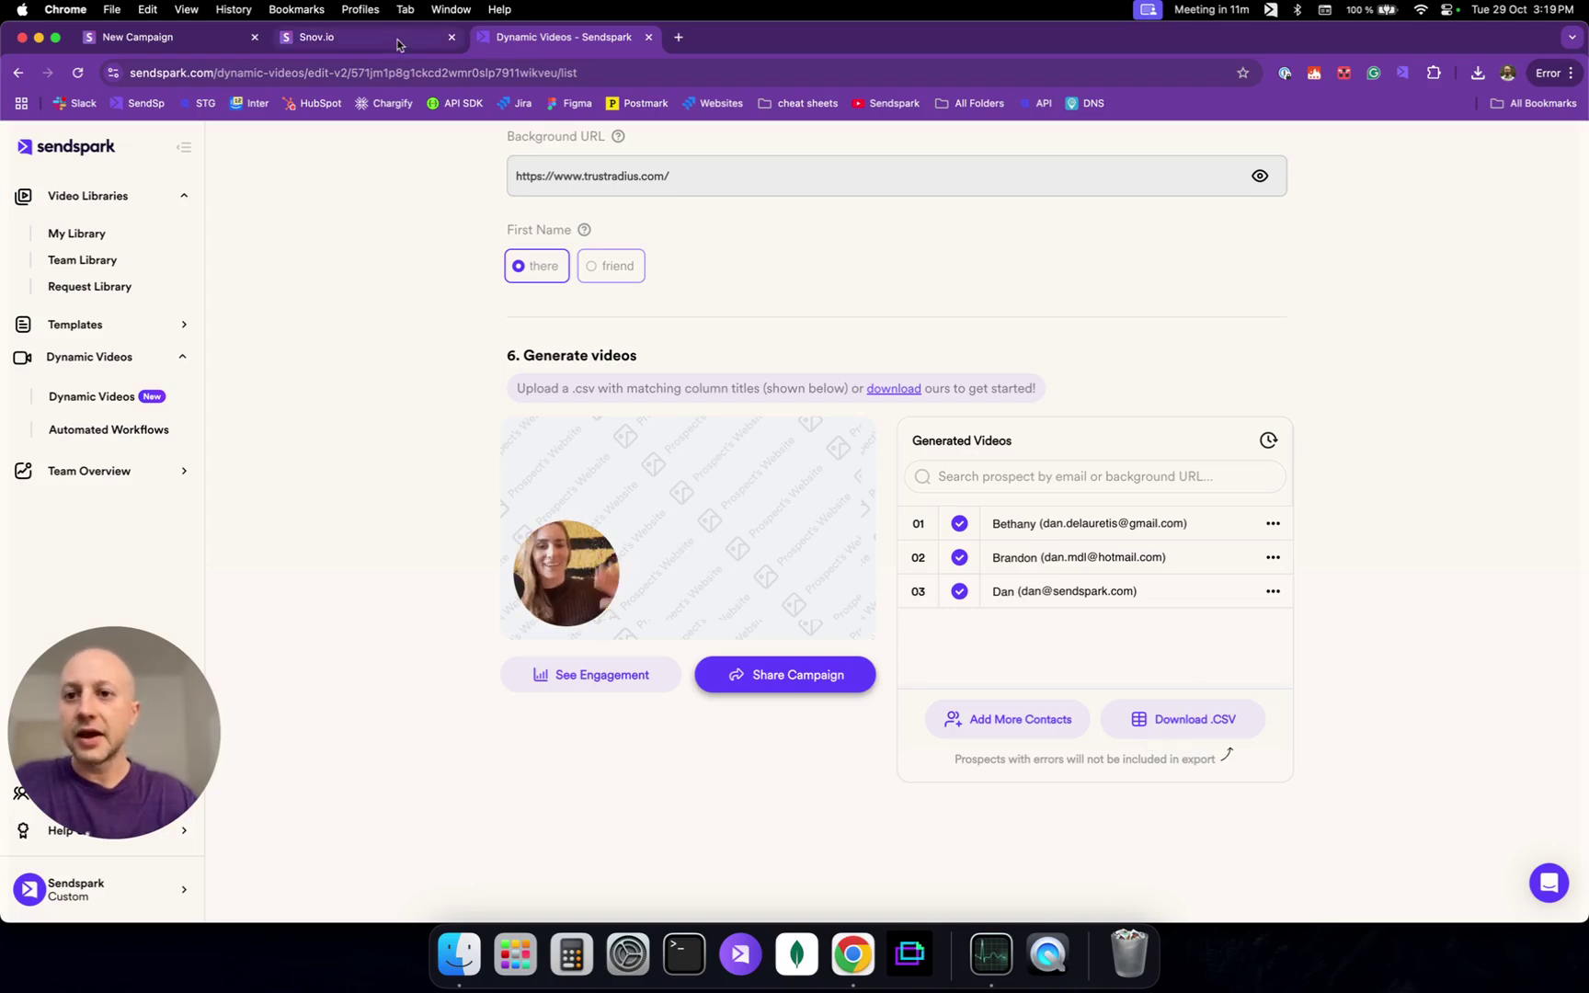
pyautogui.click(439, 35)
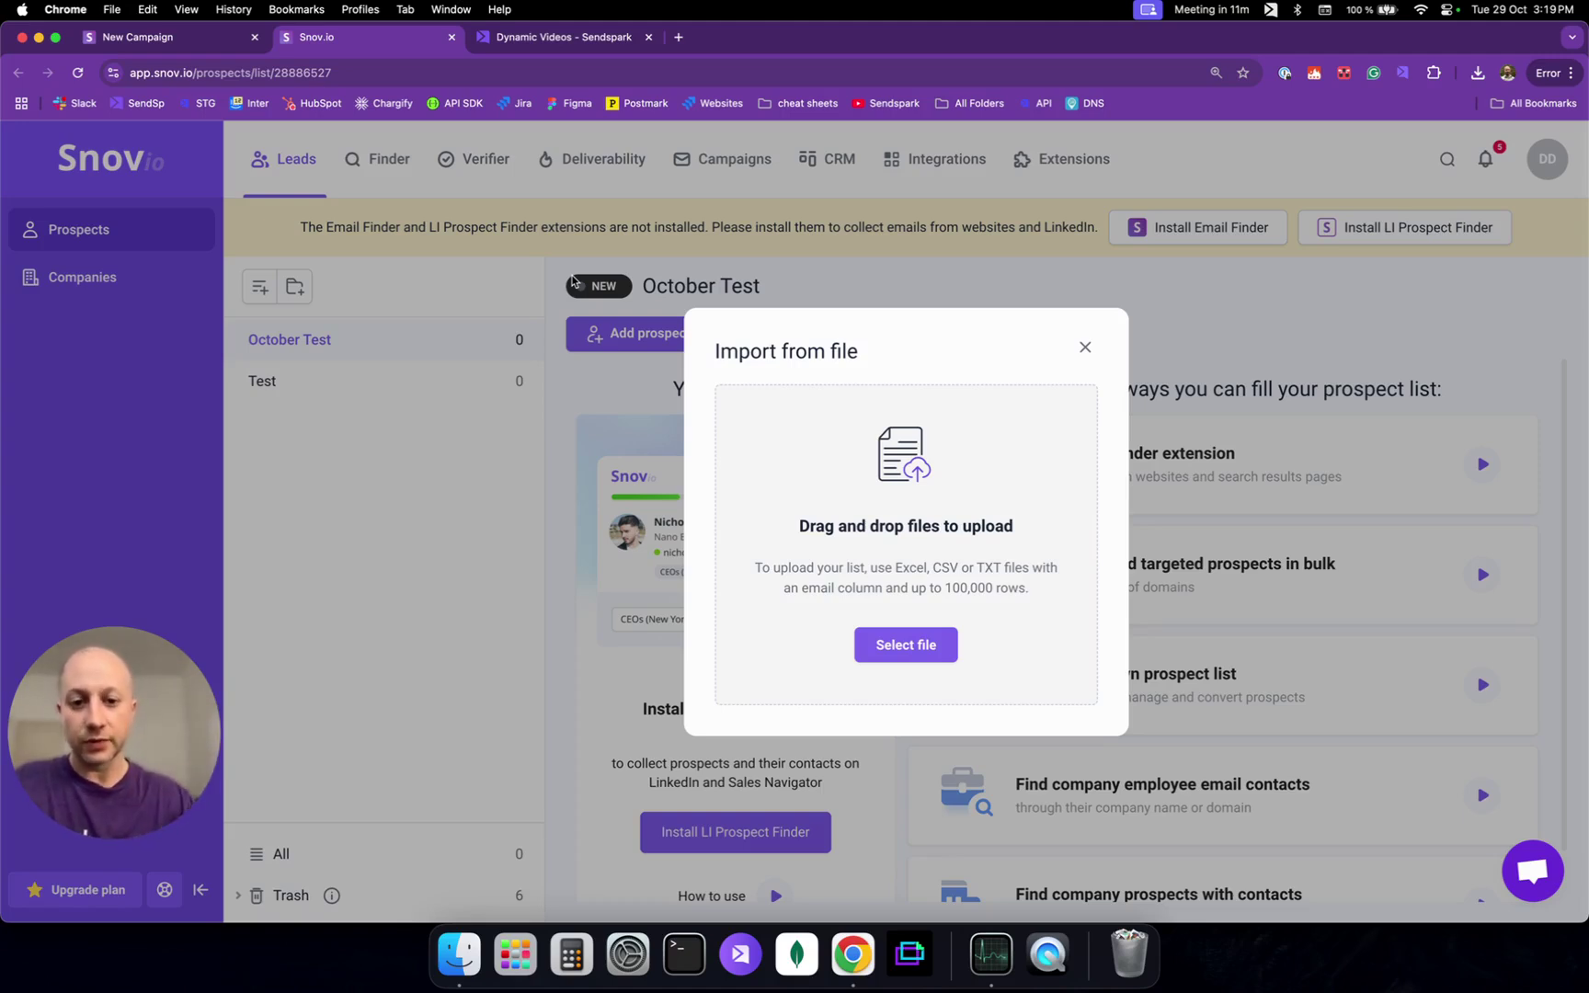
# - Upload "3 contacts copy.csv" from Downloads as the prospect import file
pyautogui.click(920, 653)
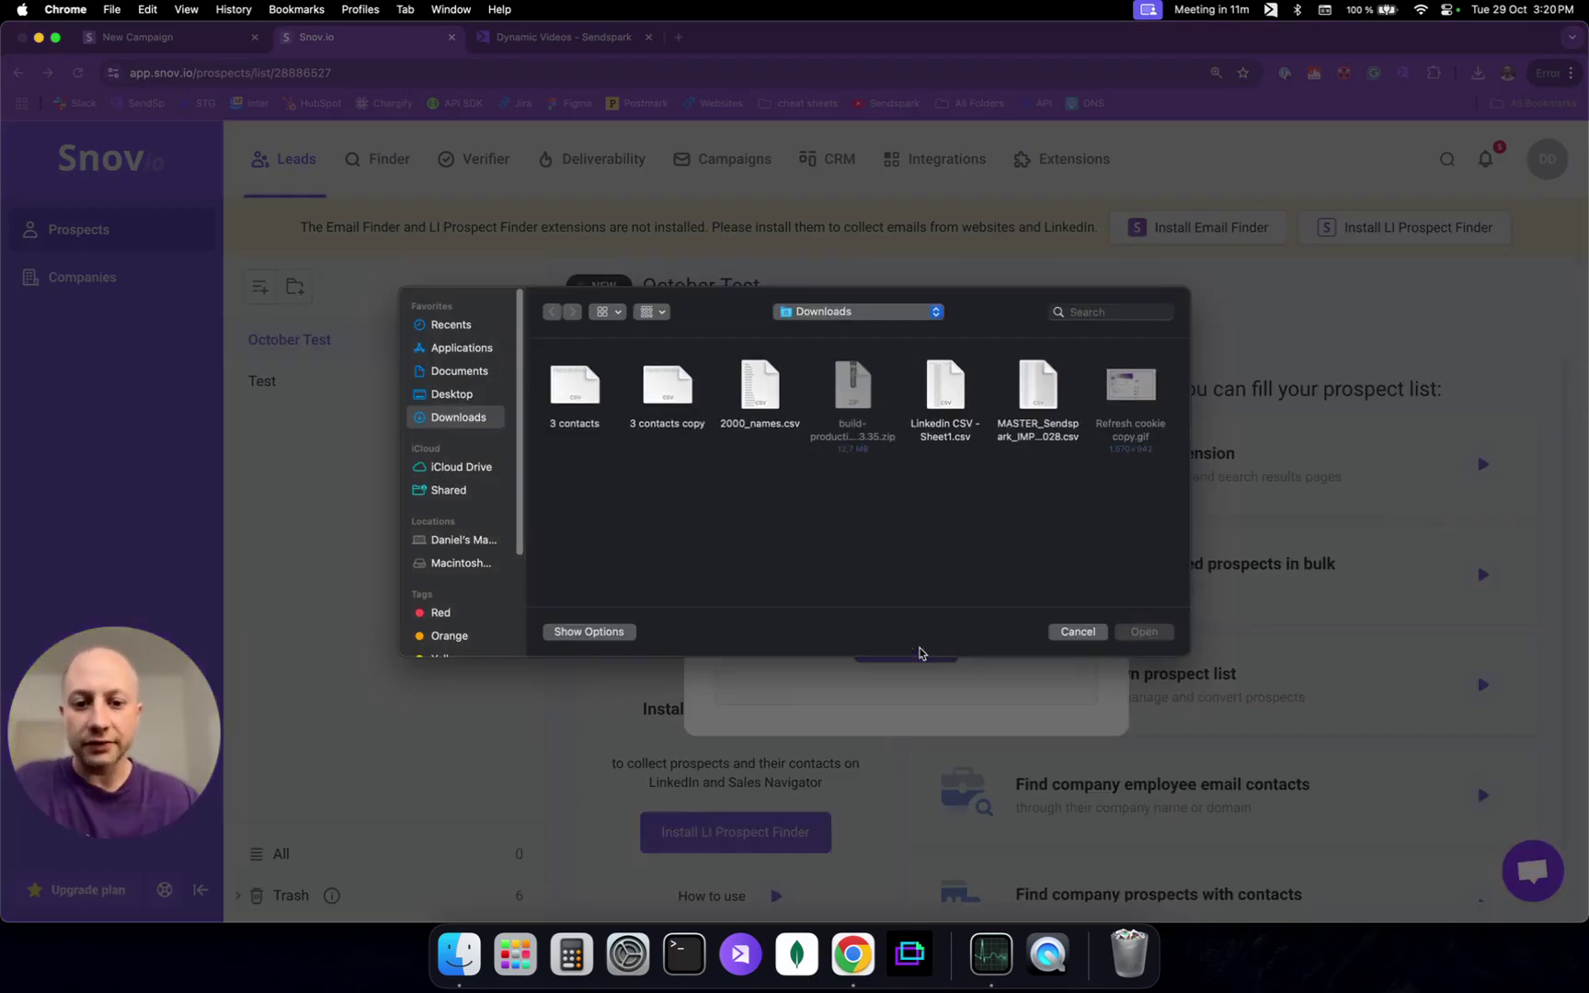
pyautogui.click(676, 402)
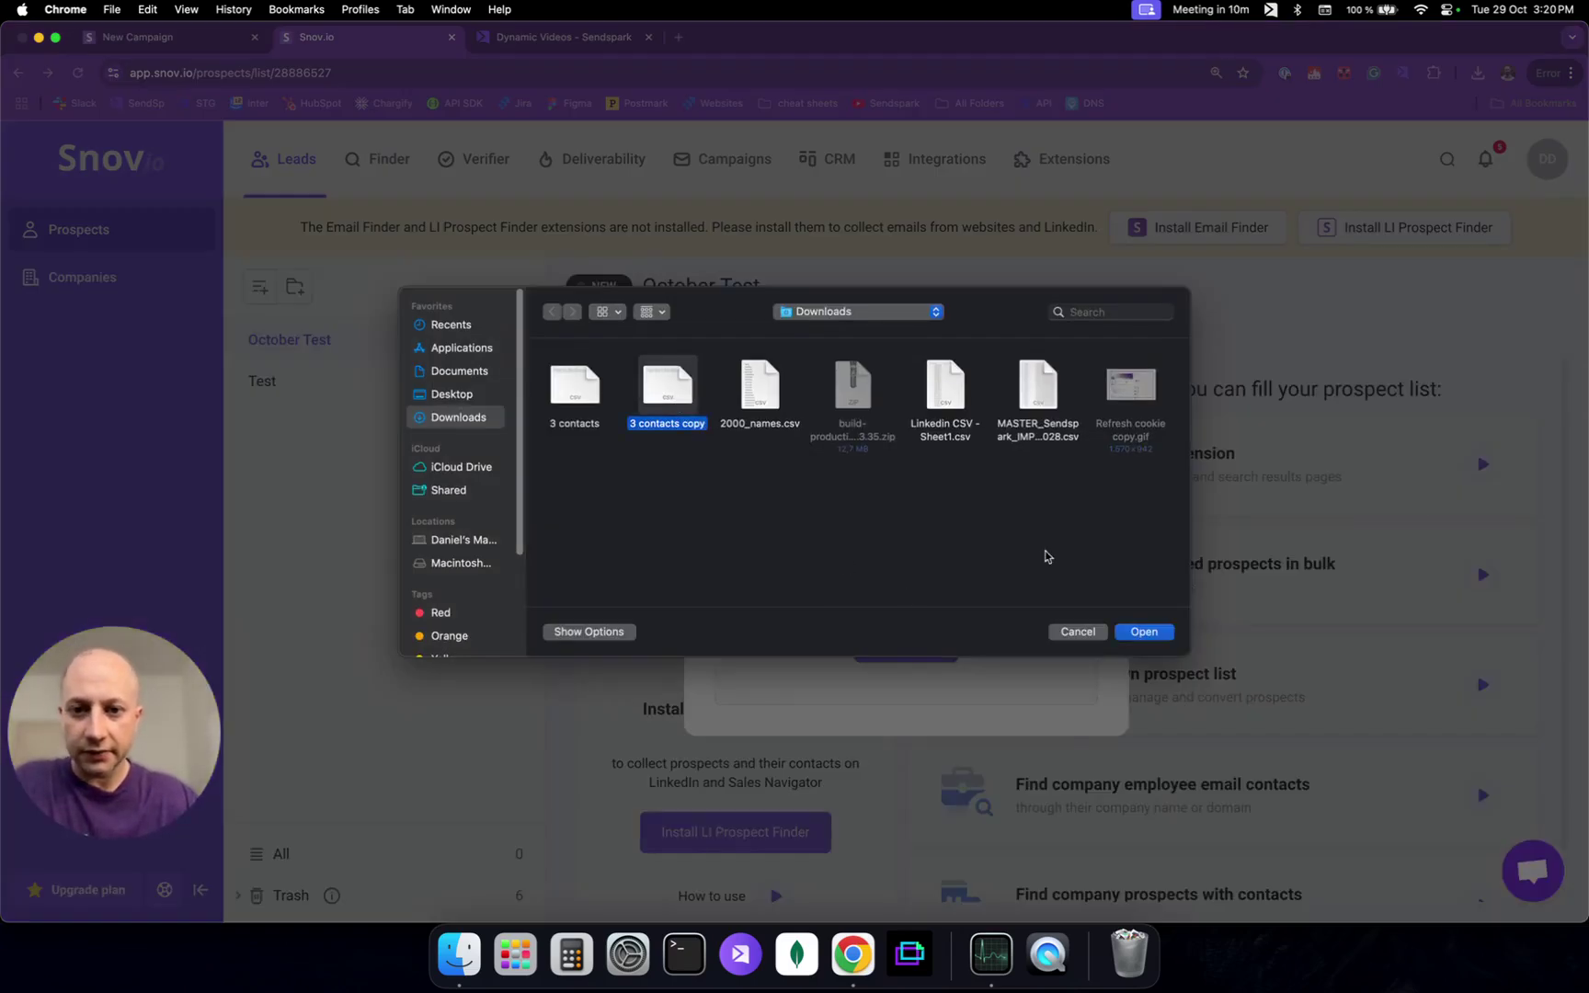
pyautogui.click(1155, 634)
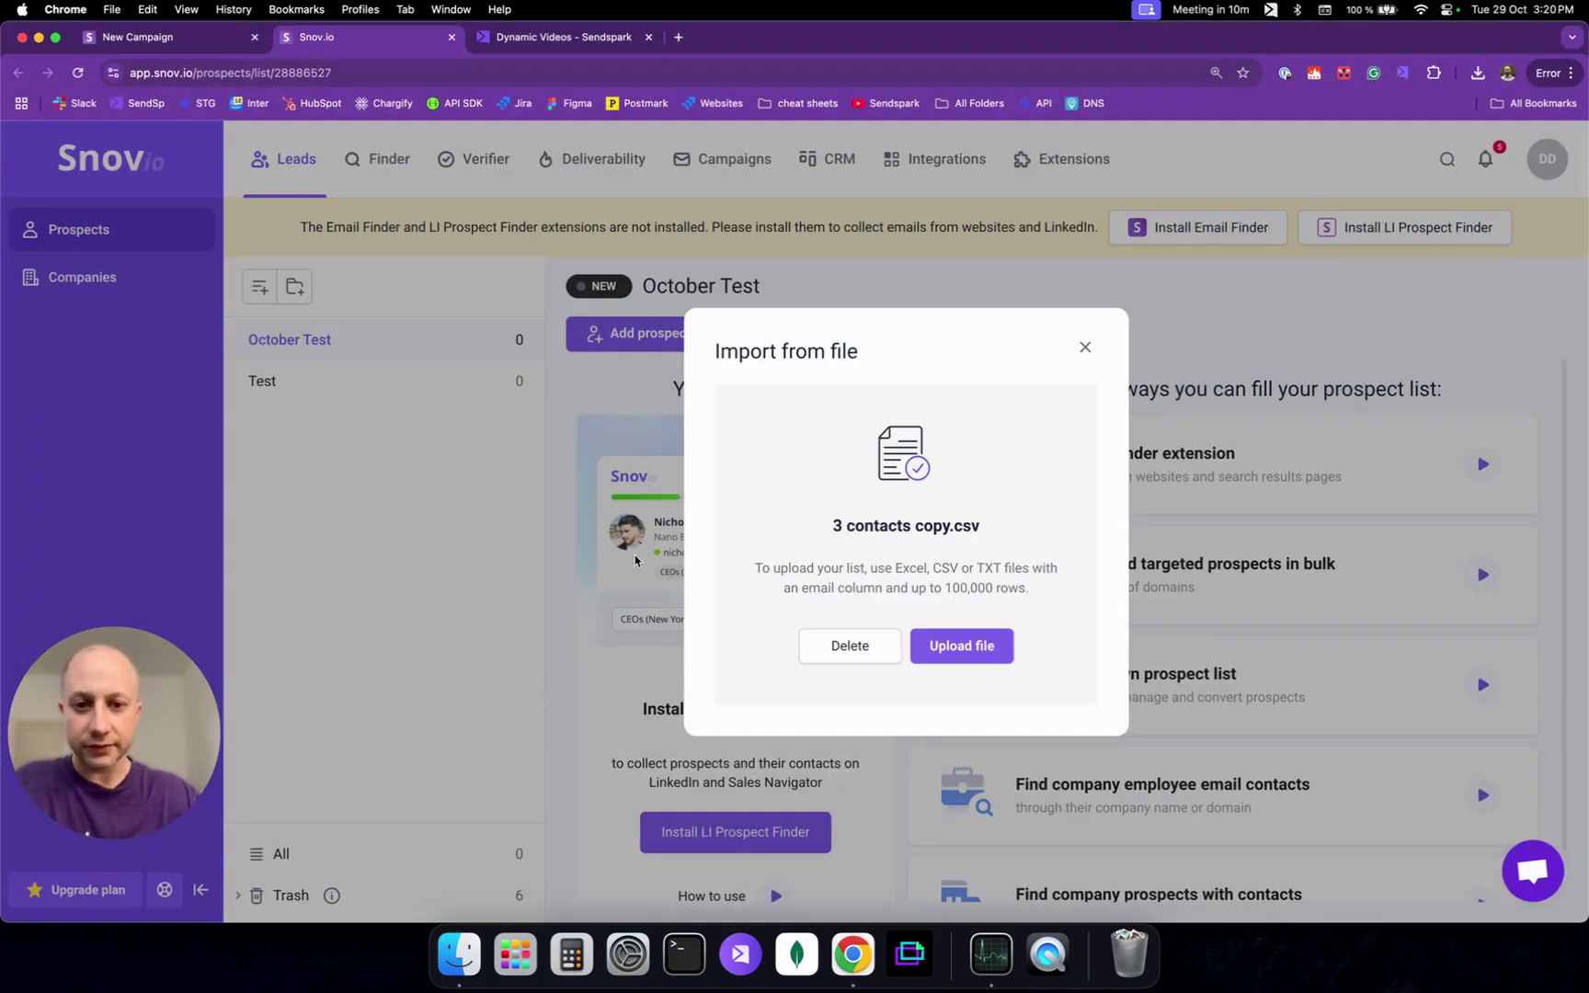
pyautogui.click(983, 649)
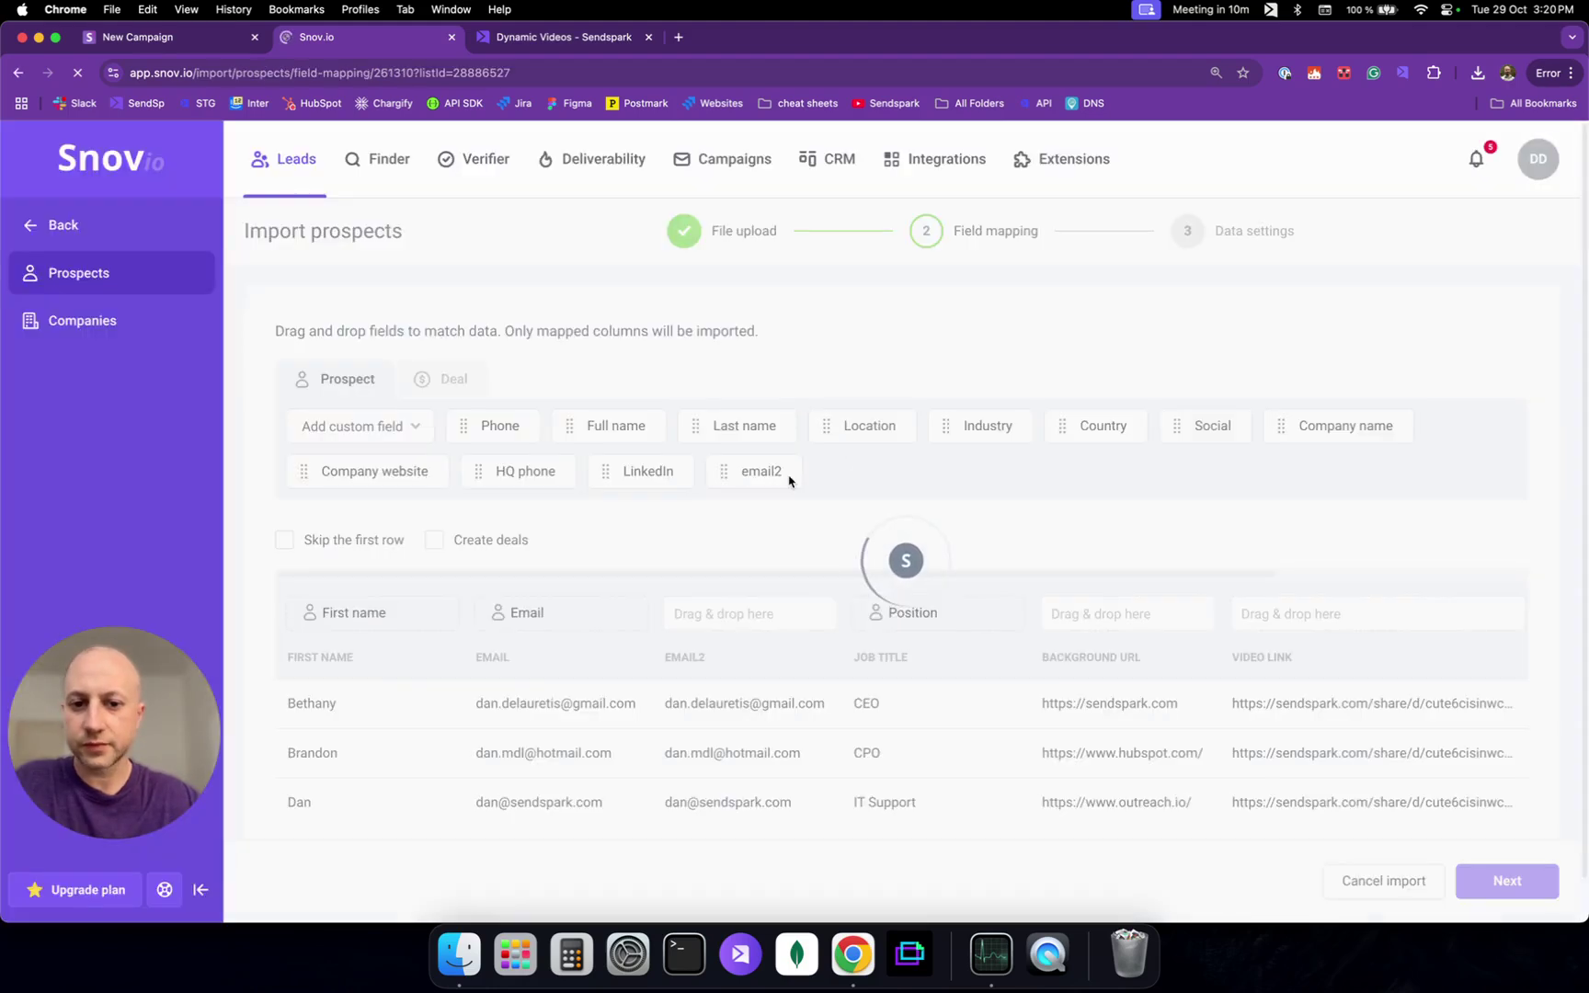
# - Map the email2 field to the EMAIL2 column, and import the prospects into October Test with duplicates set to Create multiple records
pyautogui.scroll(-1, 880, 464)
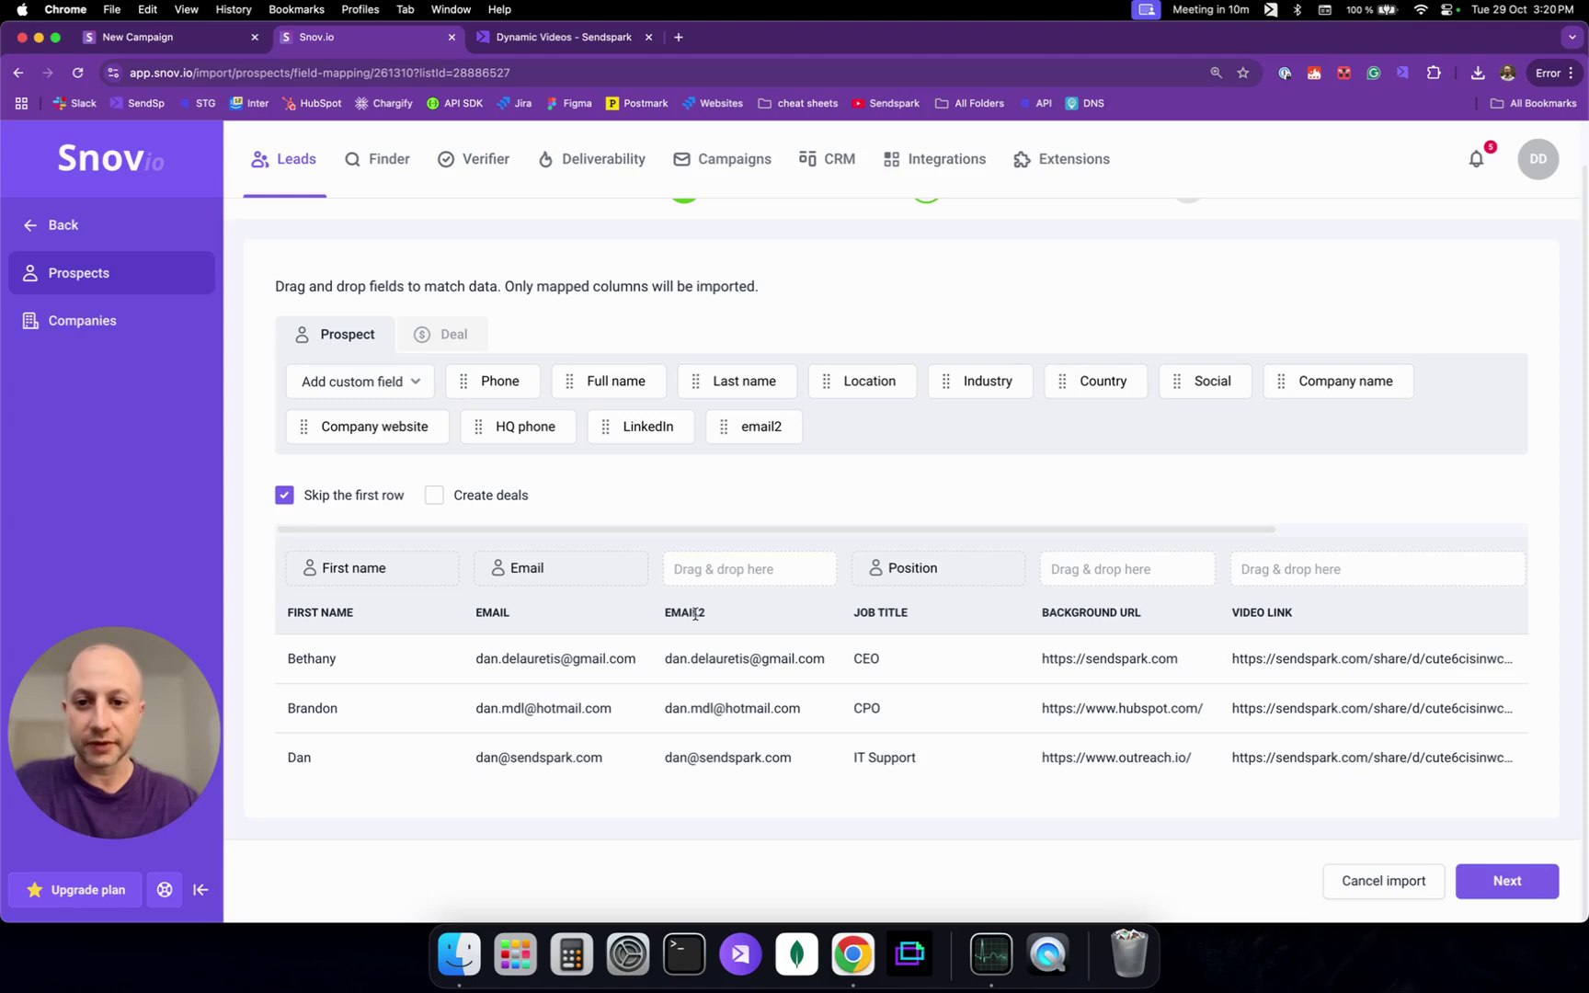
pyautogui.moveTo(736, 426); pyautogui.dragTo(712, 570)
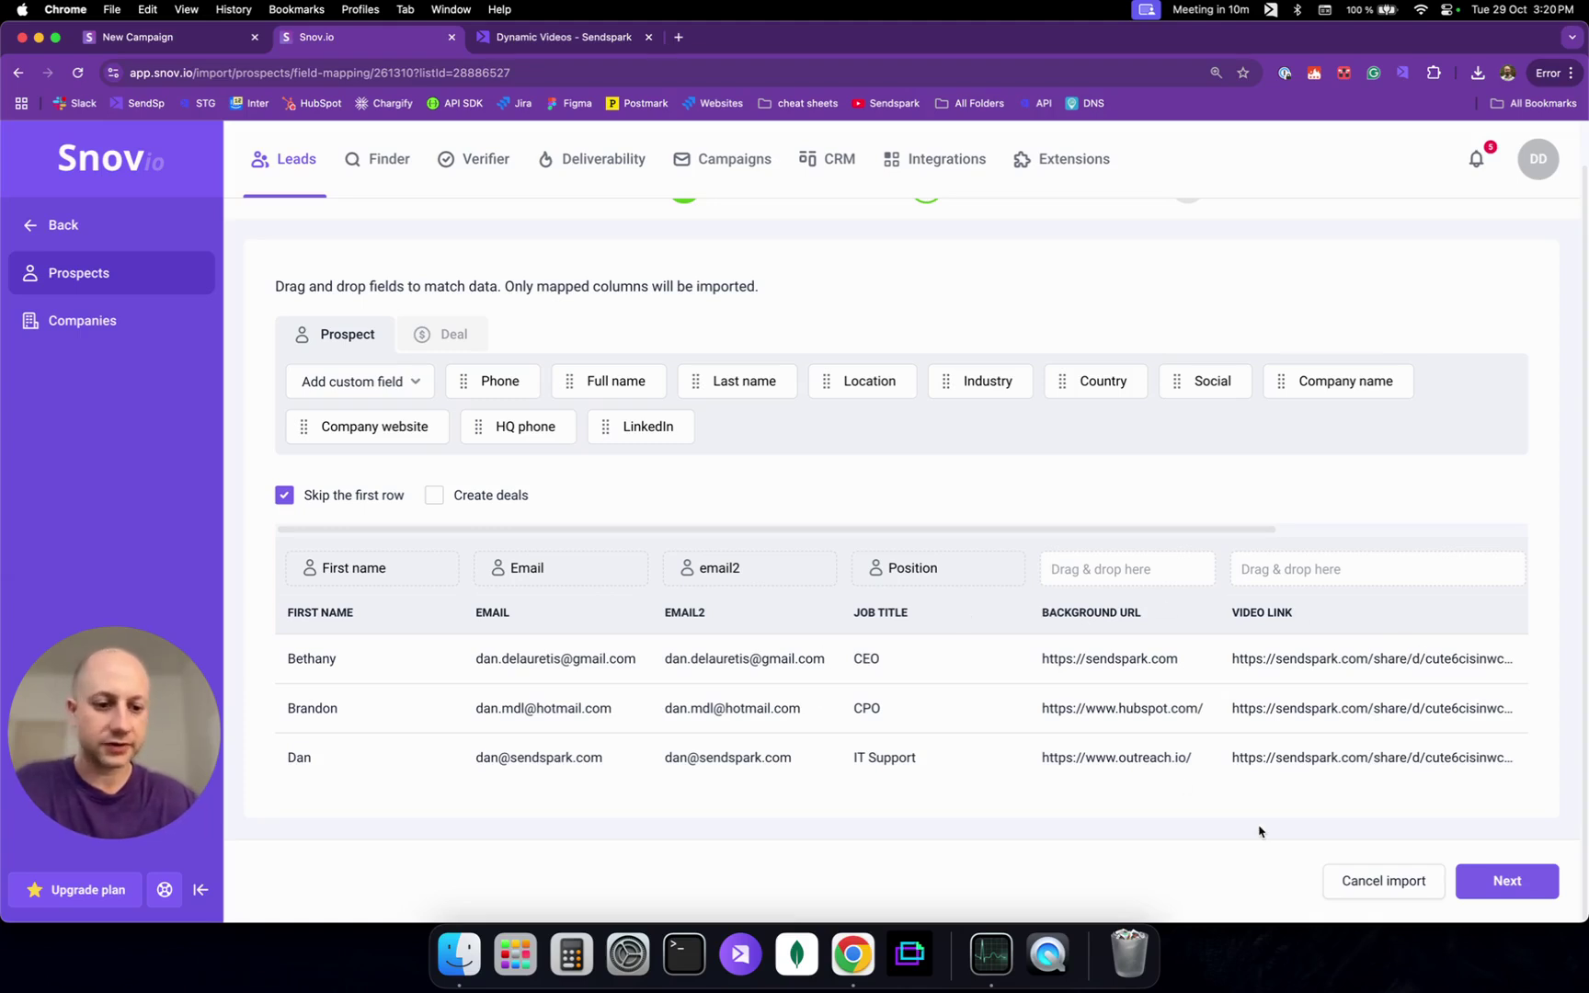
pyautogui.click(1508, 883)
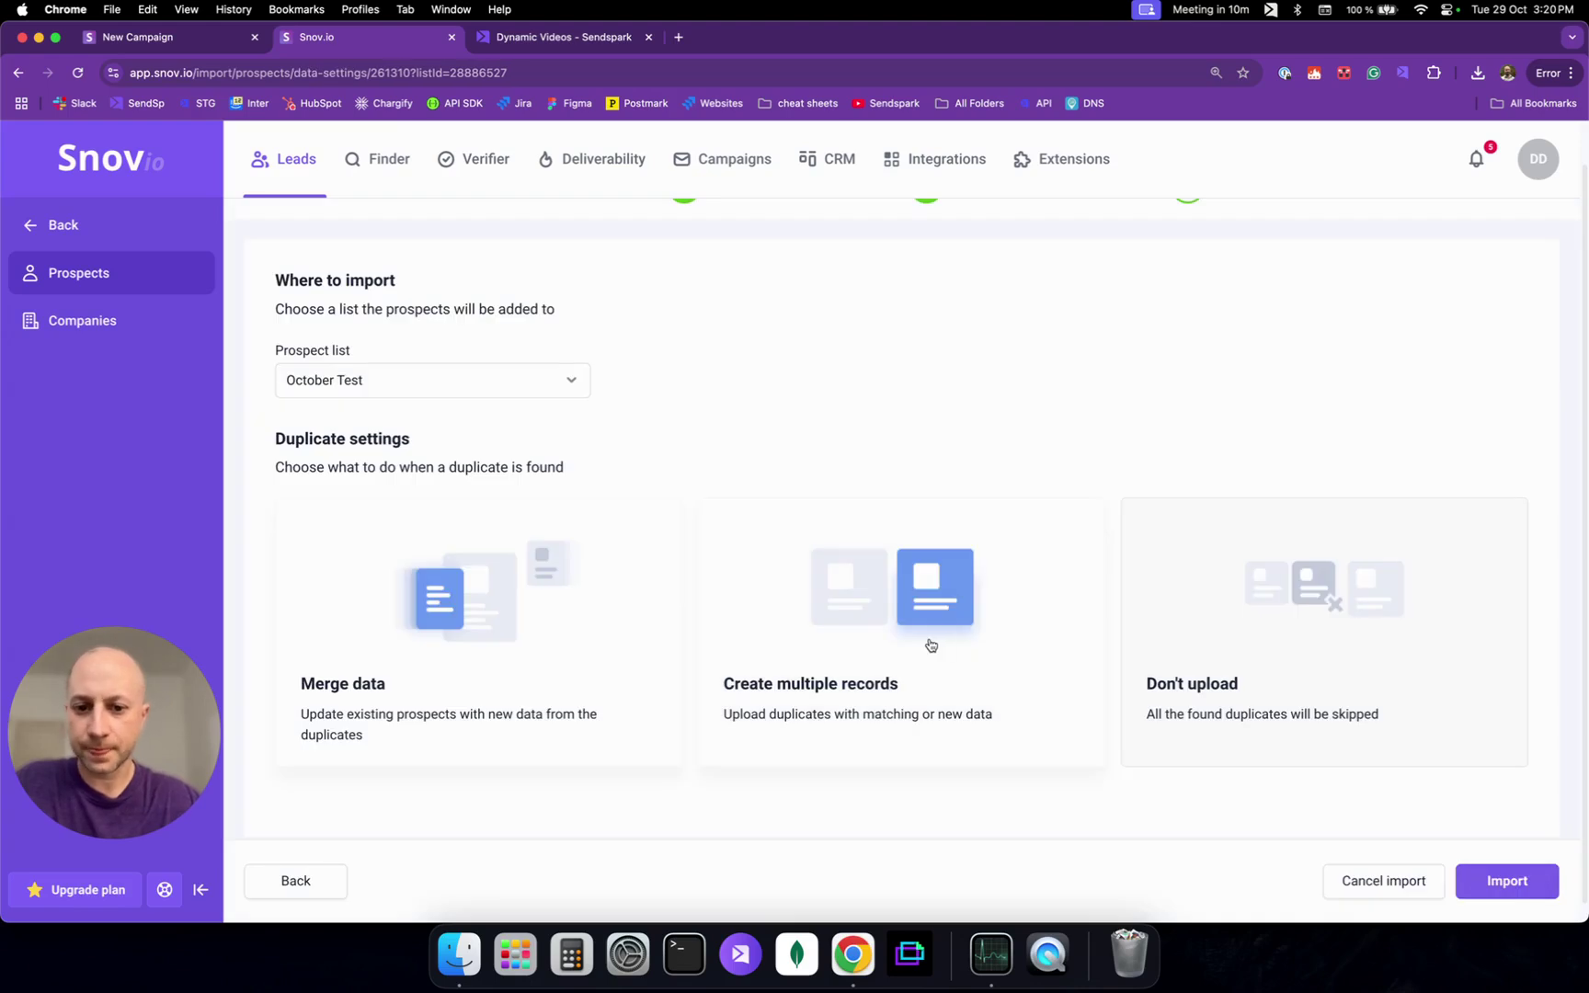
pyautogui.click(883, 626)
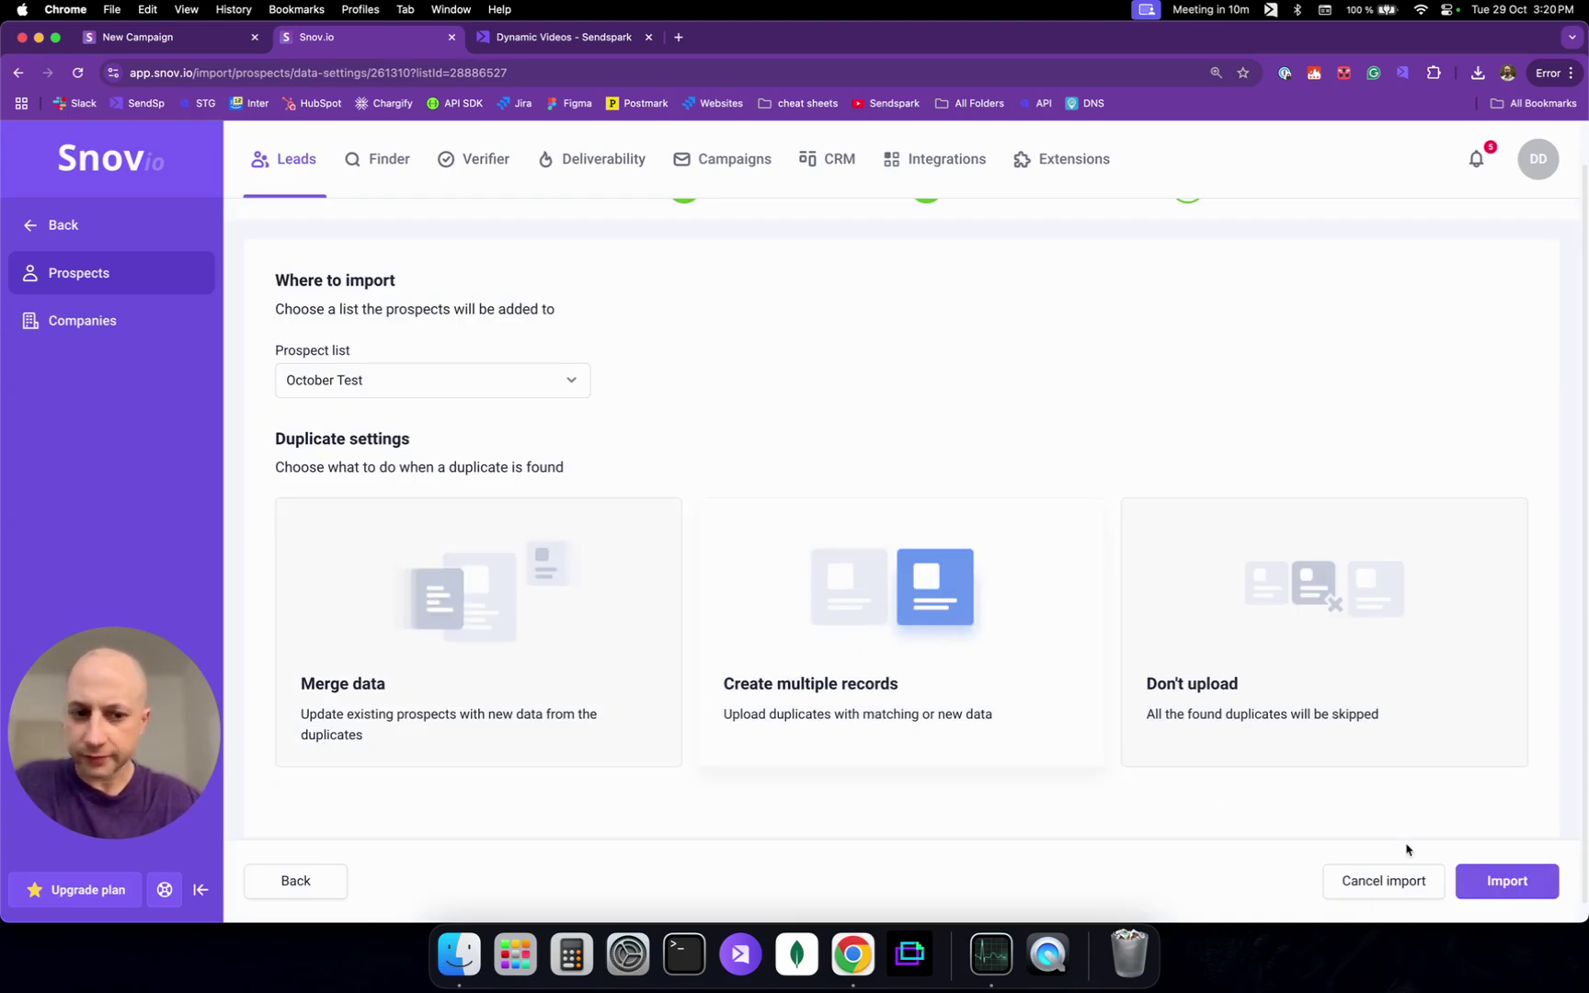
pyautogui.click(1502, 897)
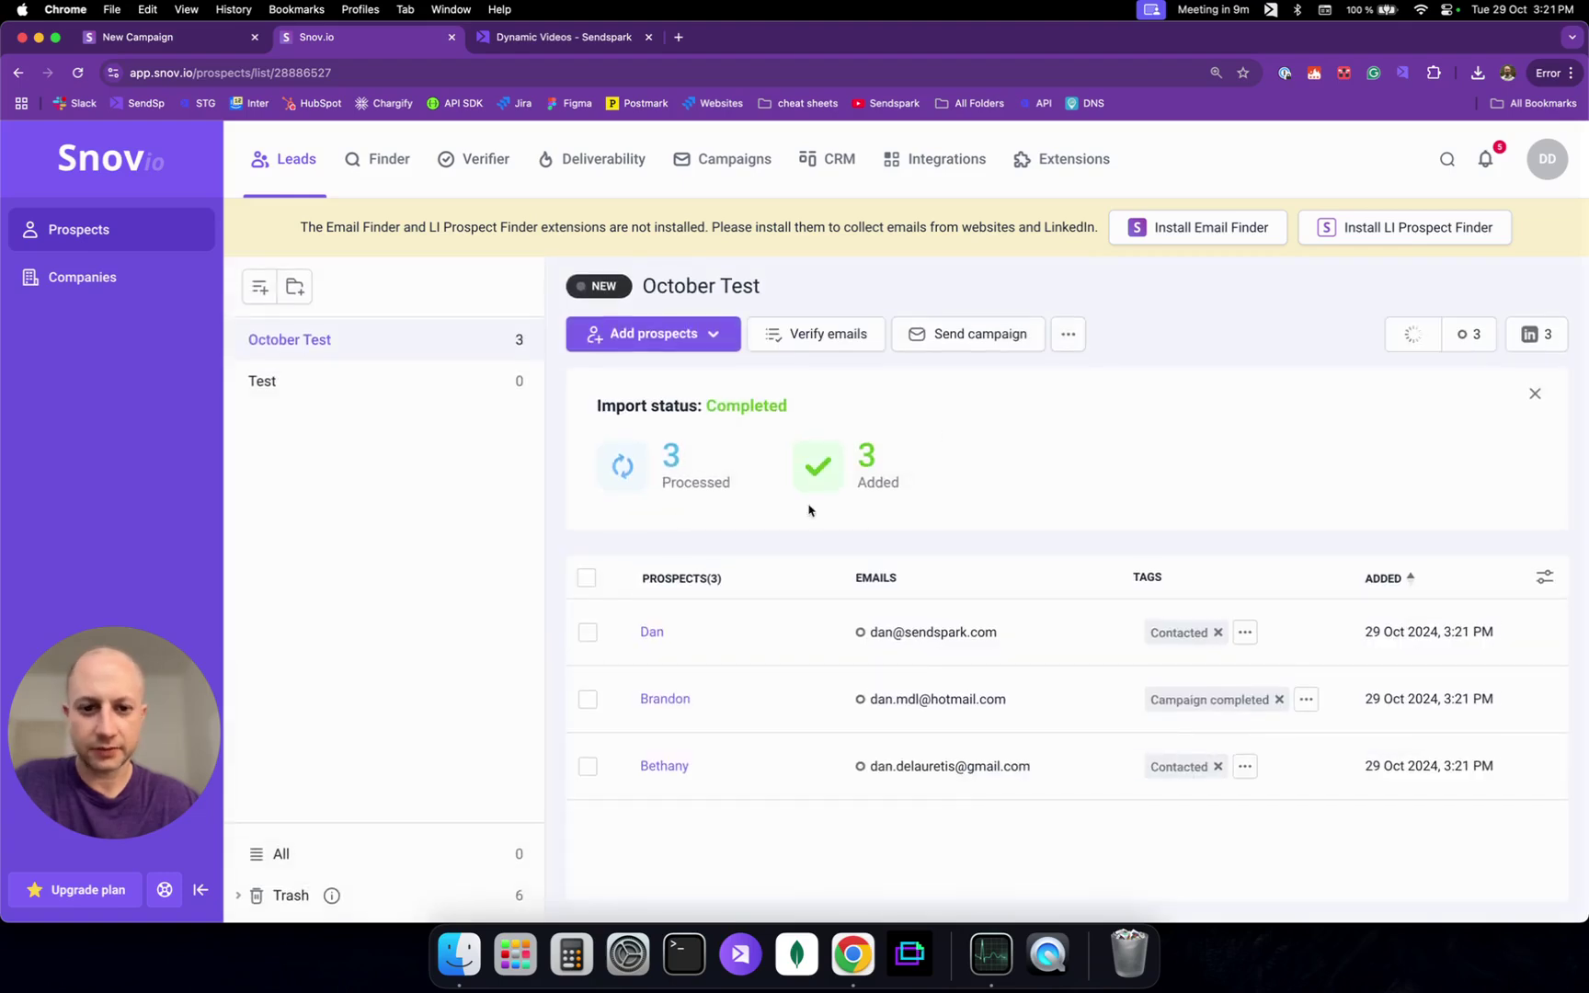
# - Return to the campaign's Prospects stage, reselect the October Test list with its imported contacts, and continue to the sending options
pyautogui.click(450, 38)
pyautogui.click(156, 37)
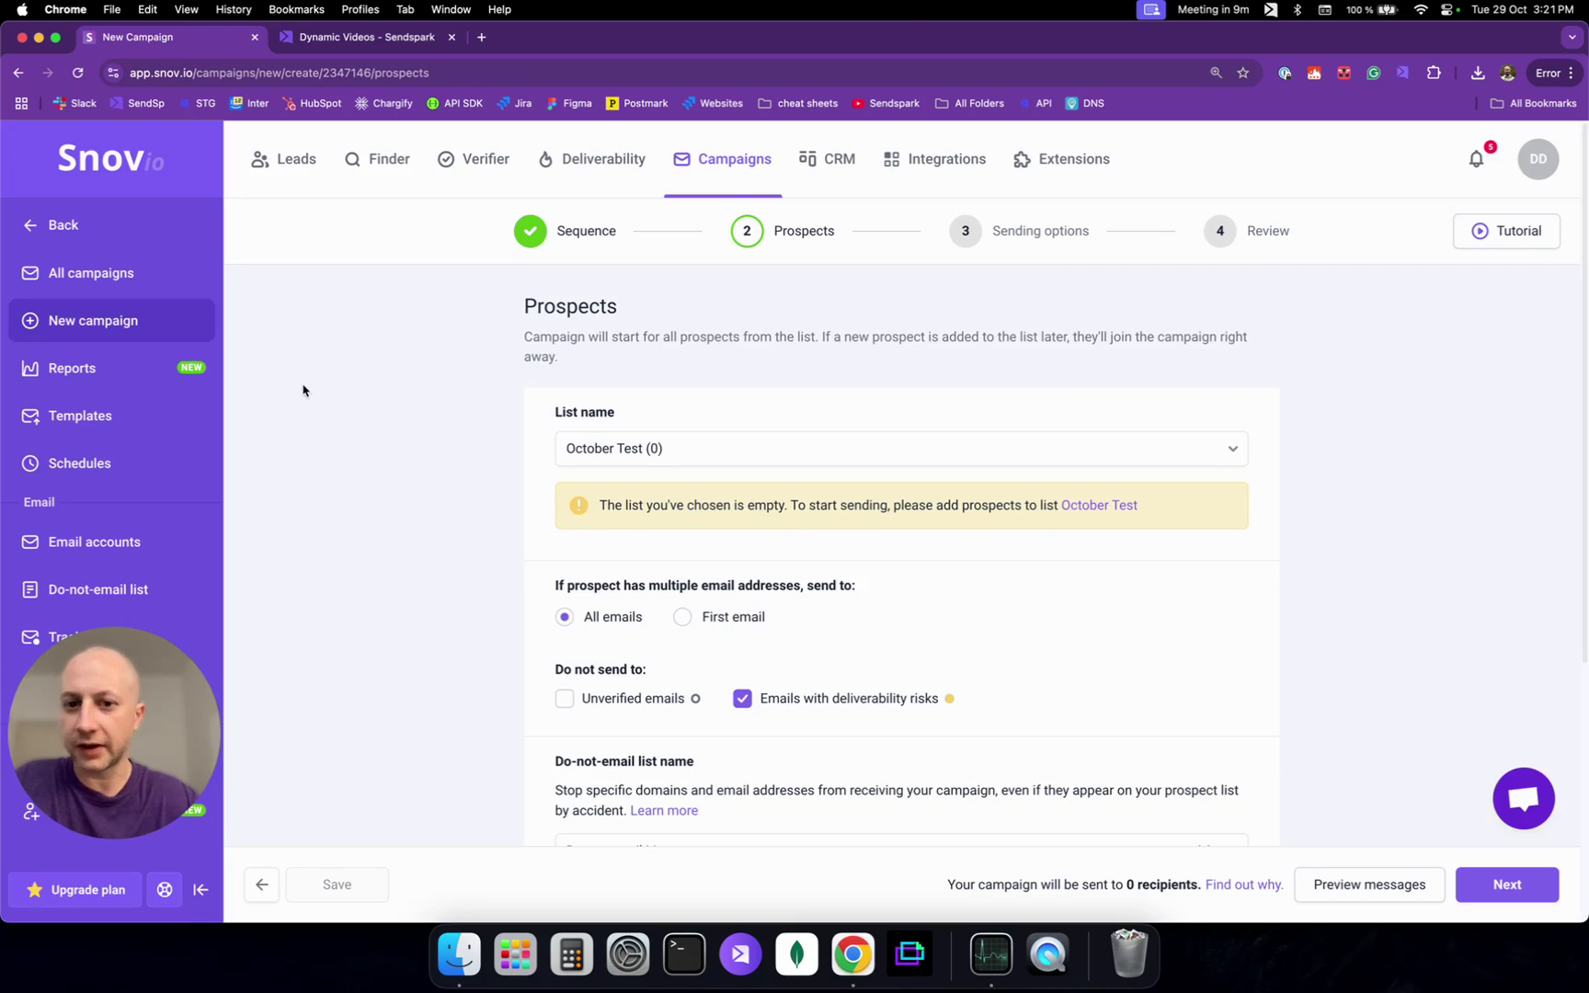
pyautogui.click(989, 447)
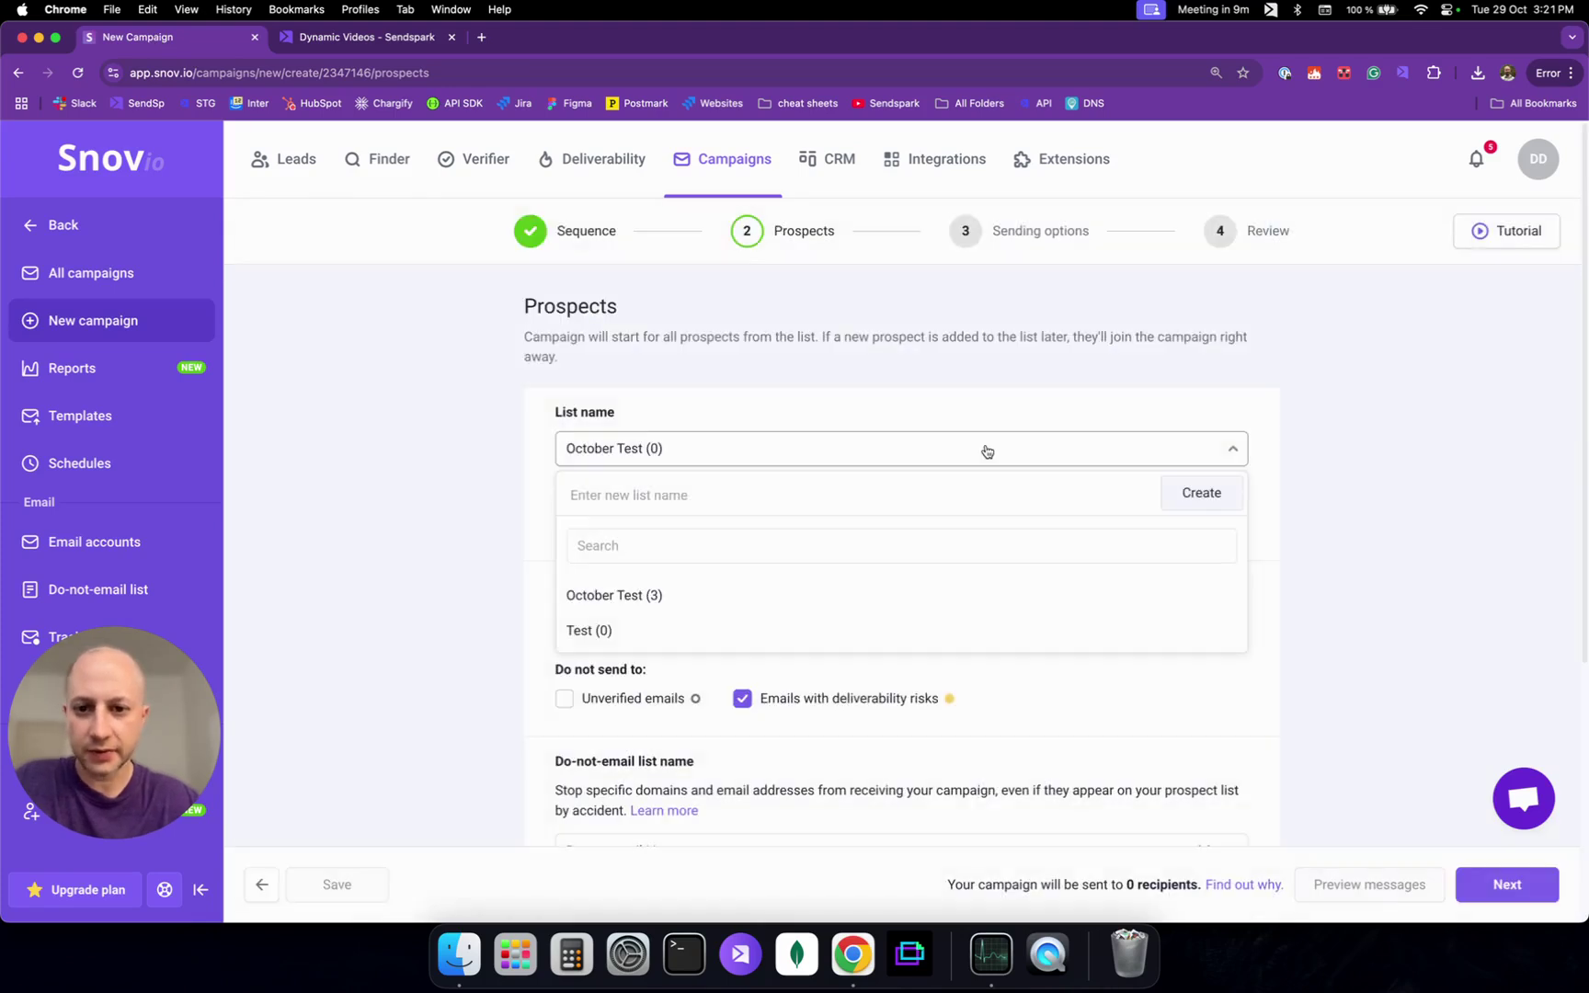
pyautogui.click(649, 596)
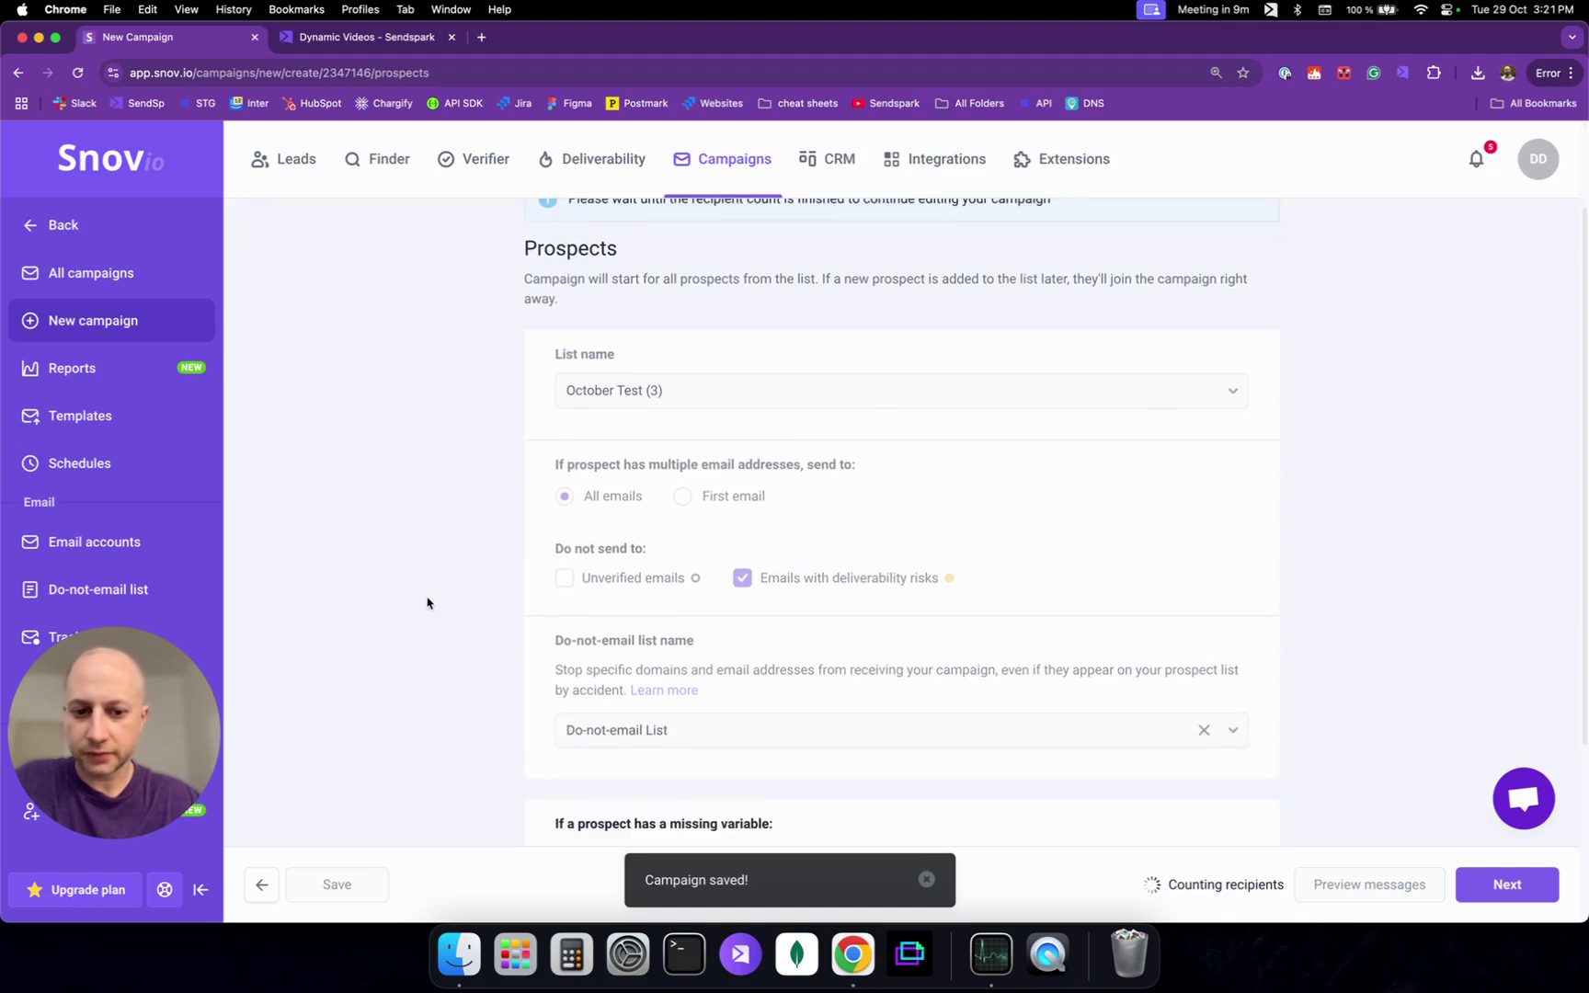
pyautogui.scroll(-5, 1184, 405)
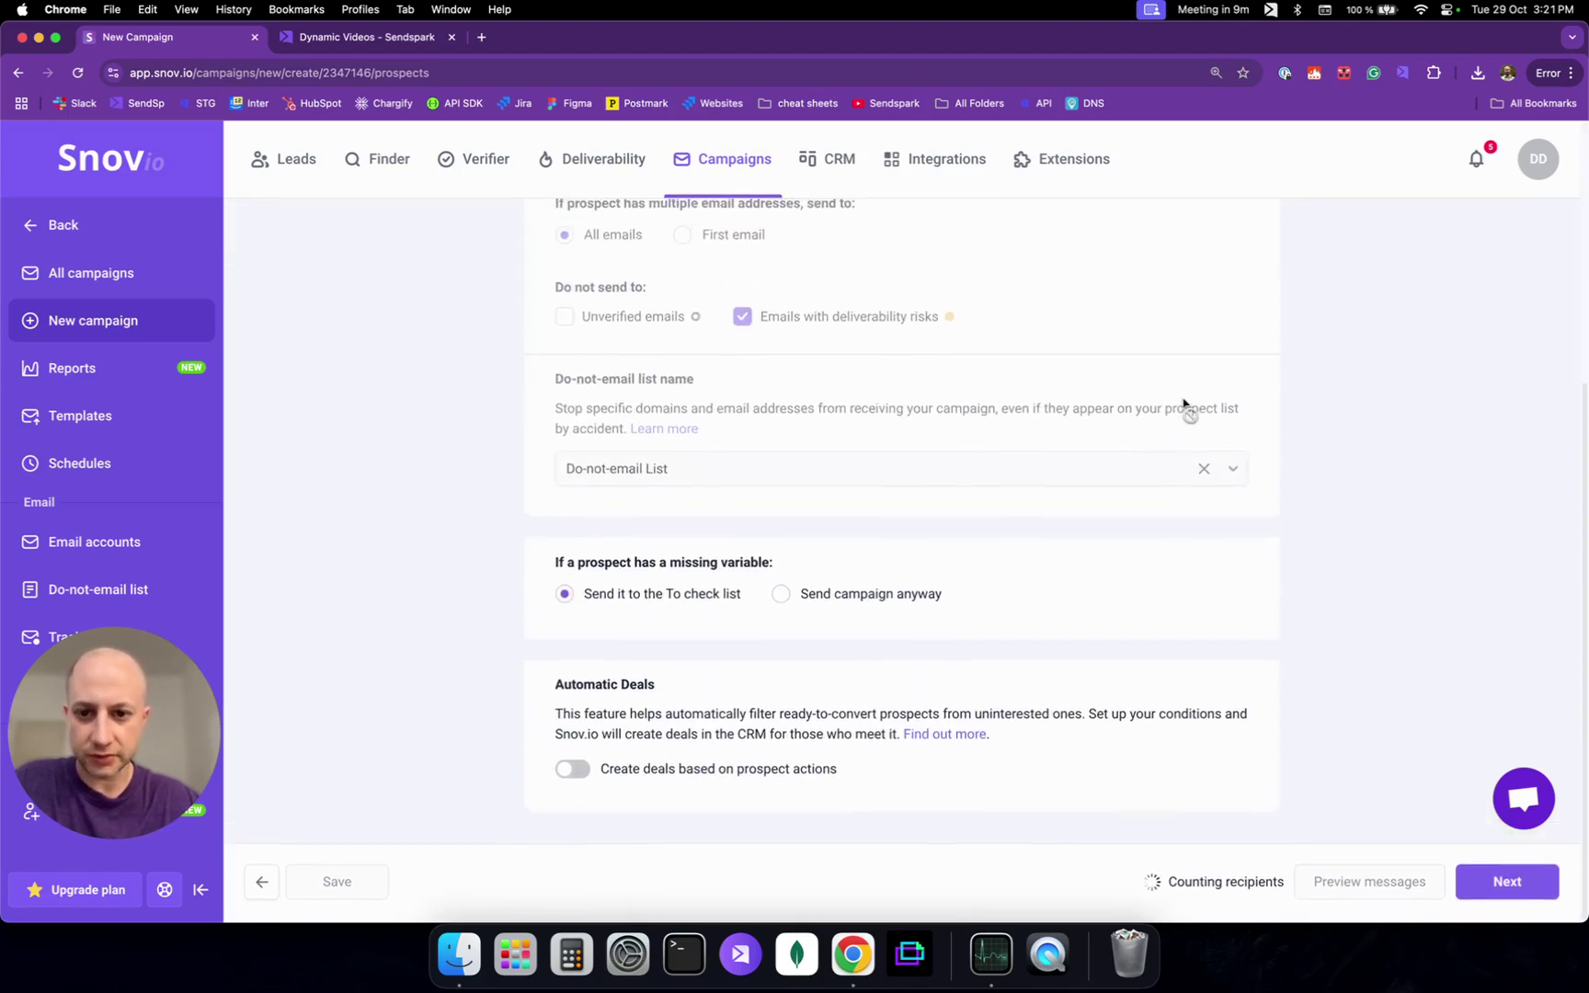
pyautogui.click(1497, 889)
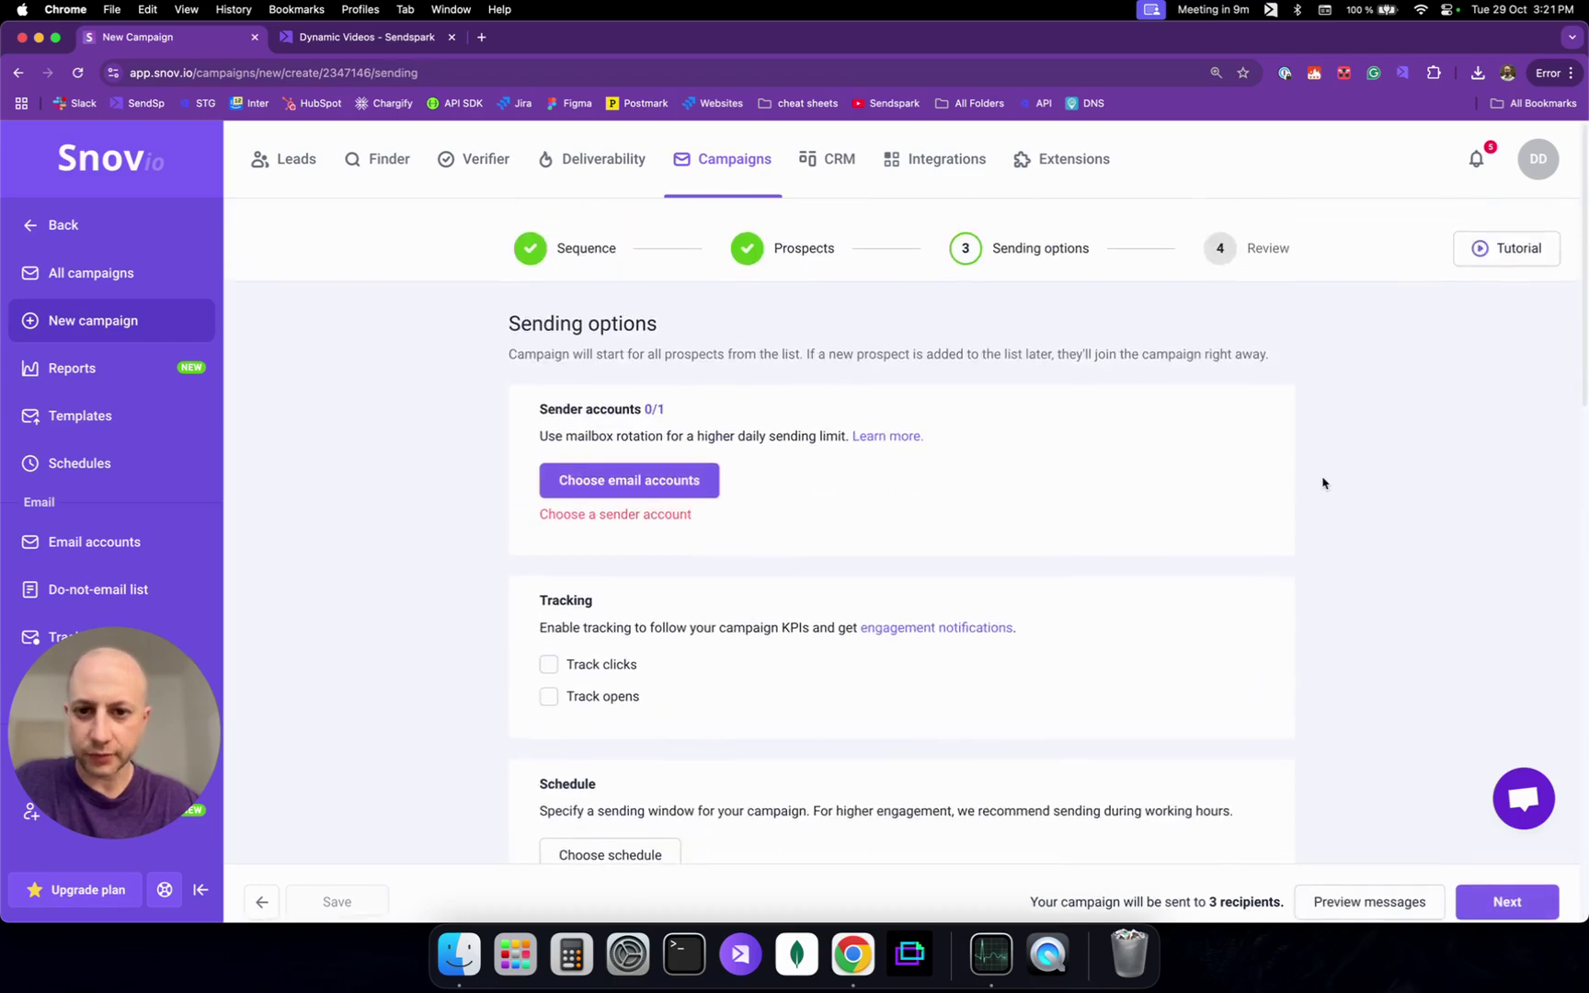
# - Choose the available Gmail account as the campaign's sender account and save the selection
pyautogui.click(699, 474)
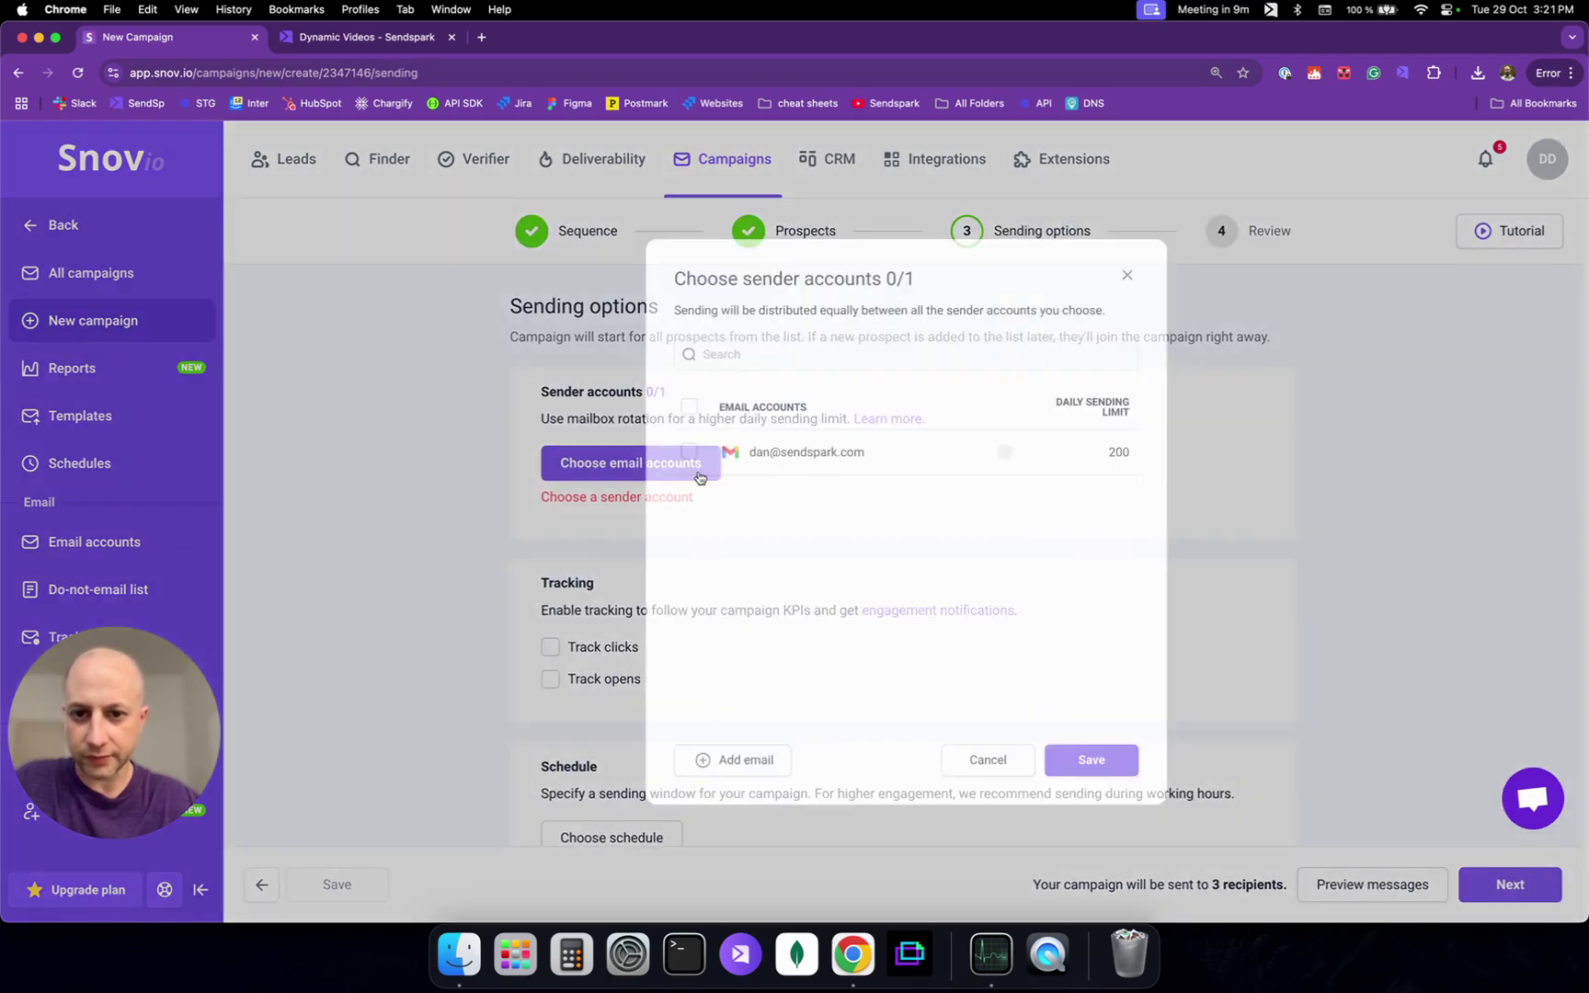
pyautogui.click(809, 457)
pyautogui.click(1109, 783)
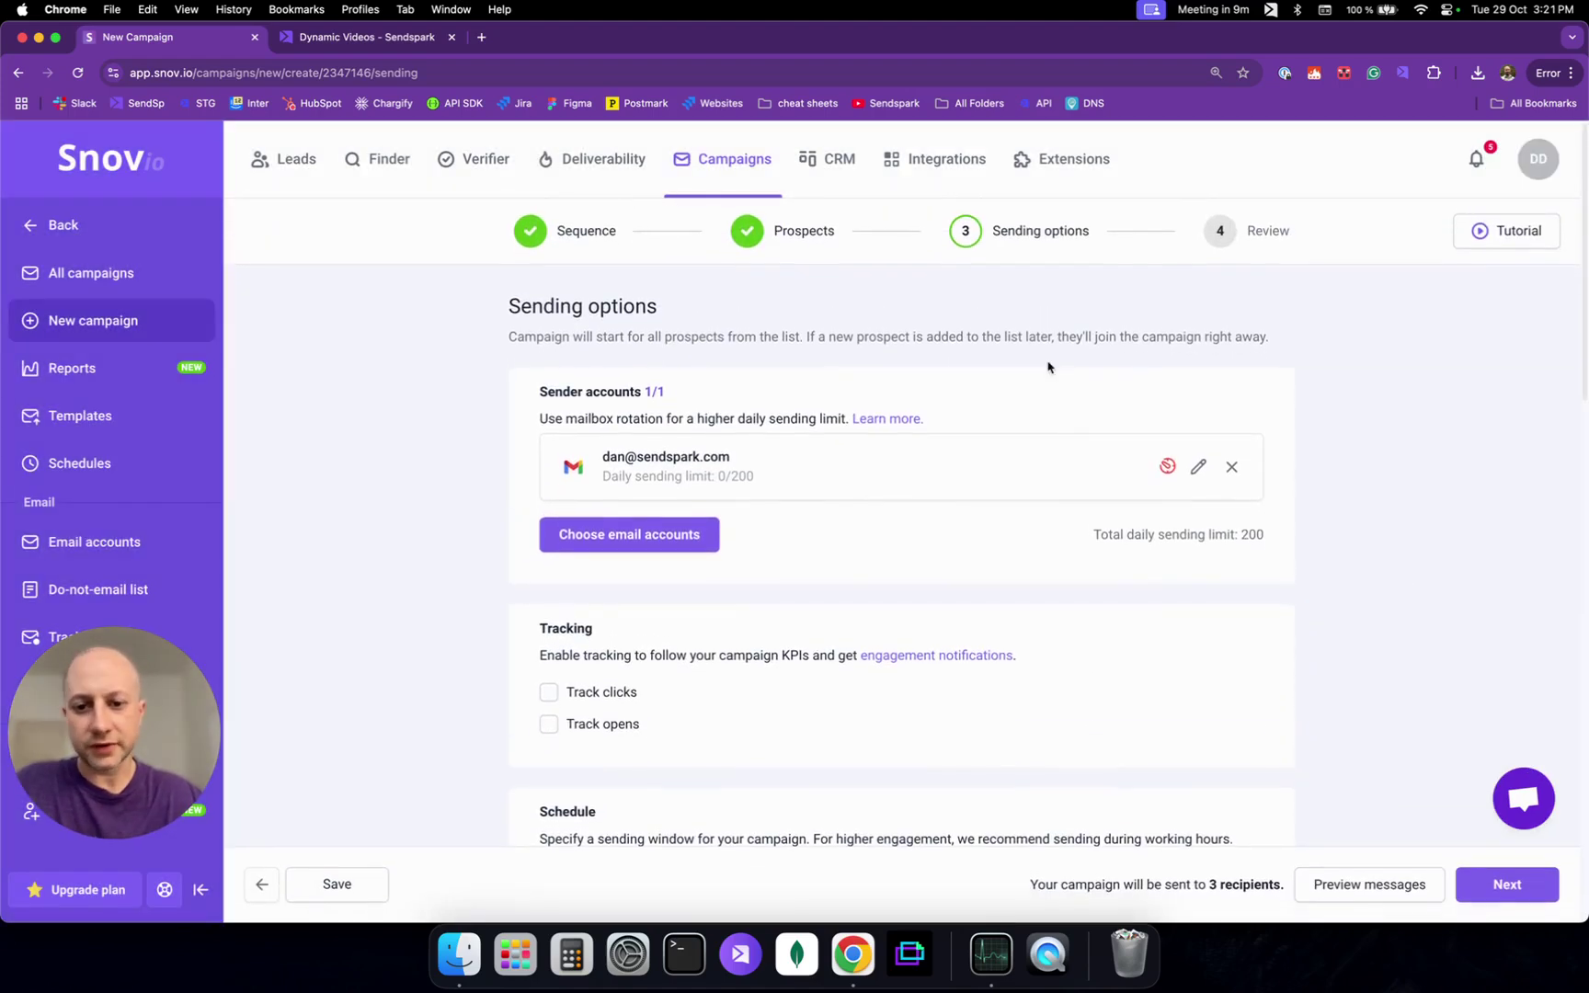
# - Reopen the Test email in the campaign sequence and preview its personalized video for each prospect in October Test
pyautogui.click(591, 236)
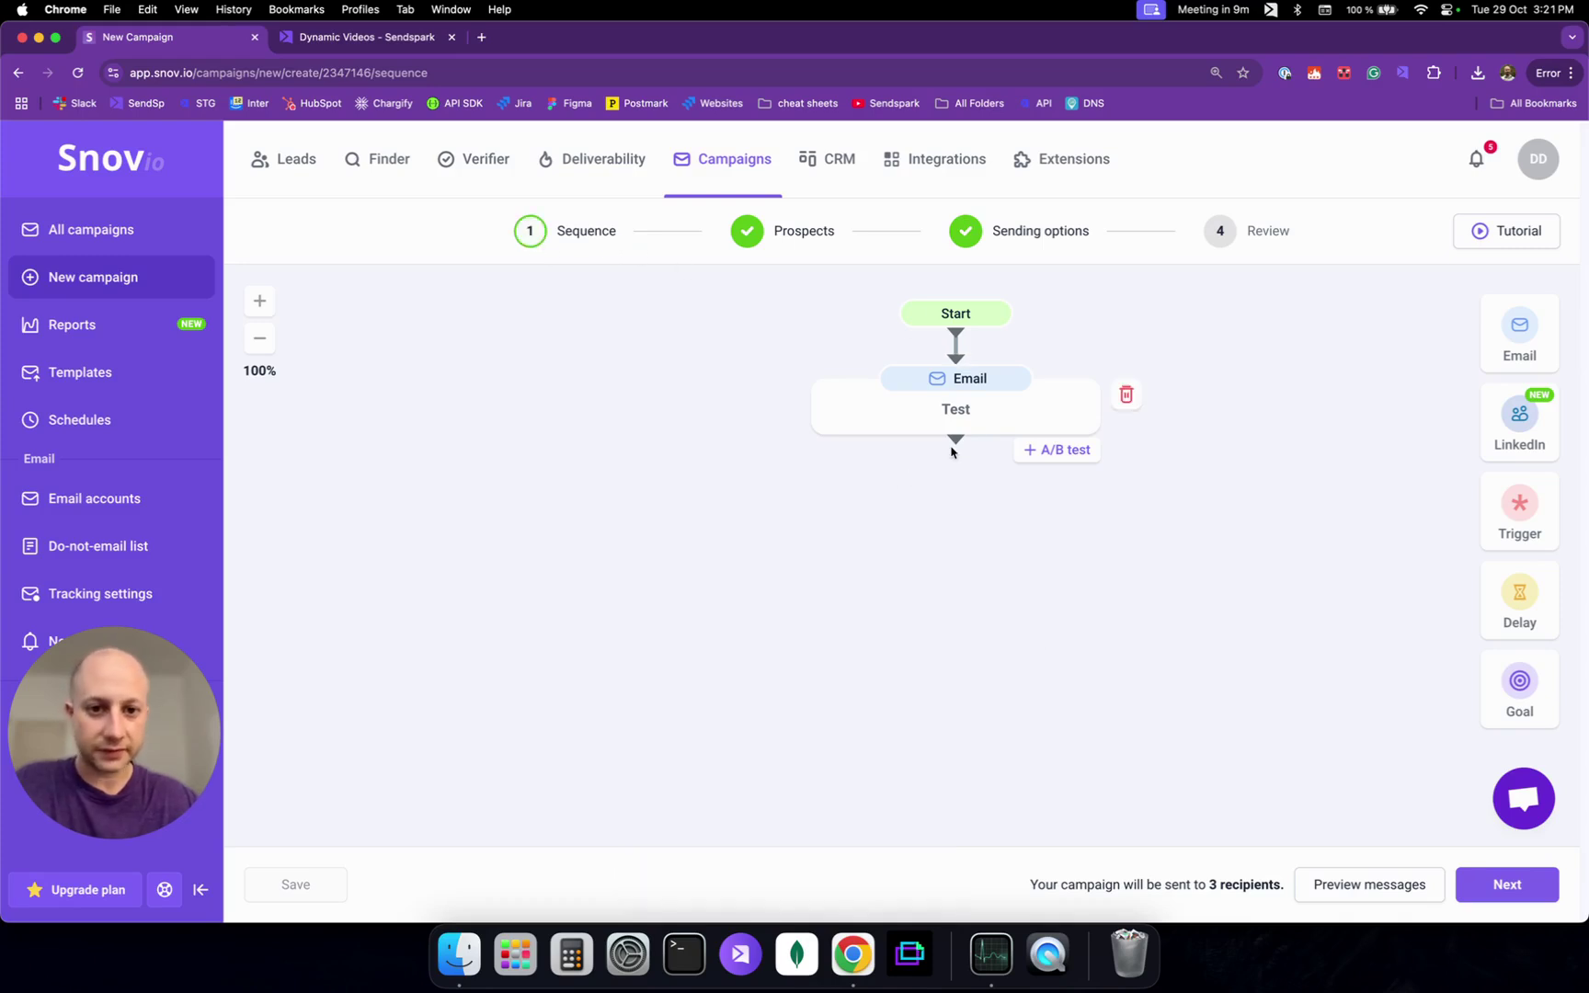
pyautogui.click(983, 423)
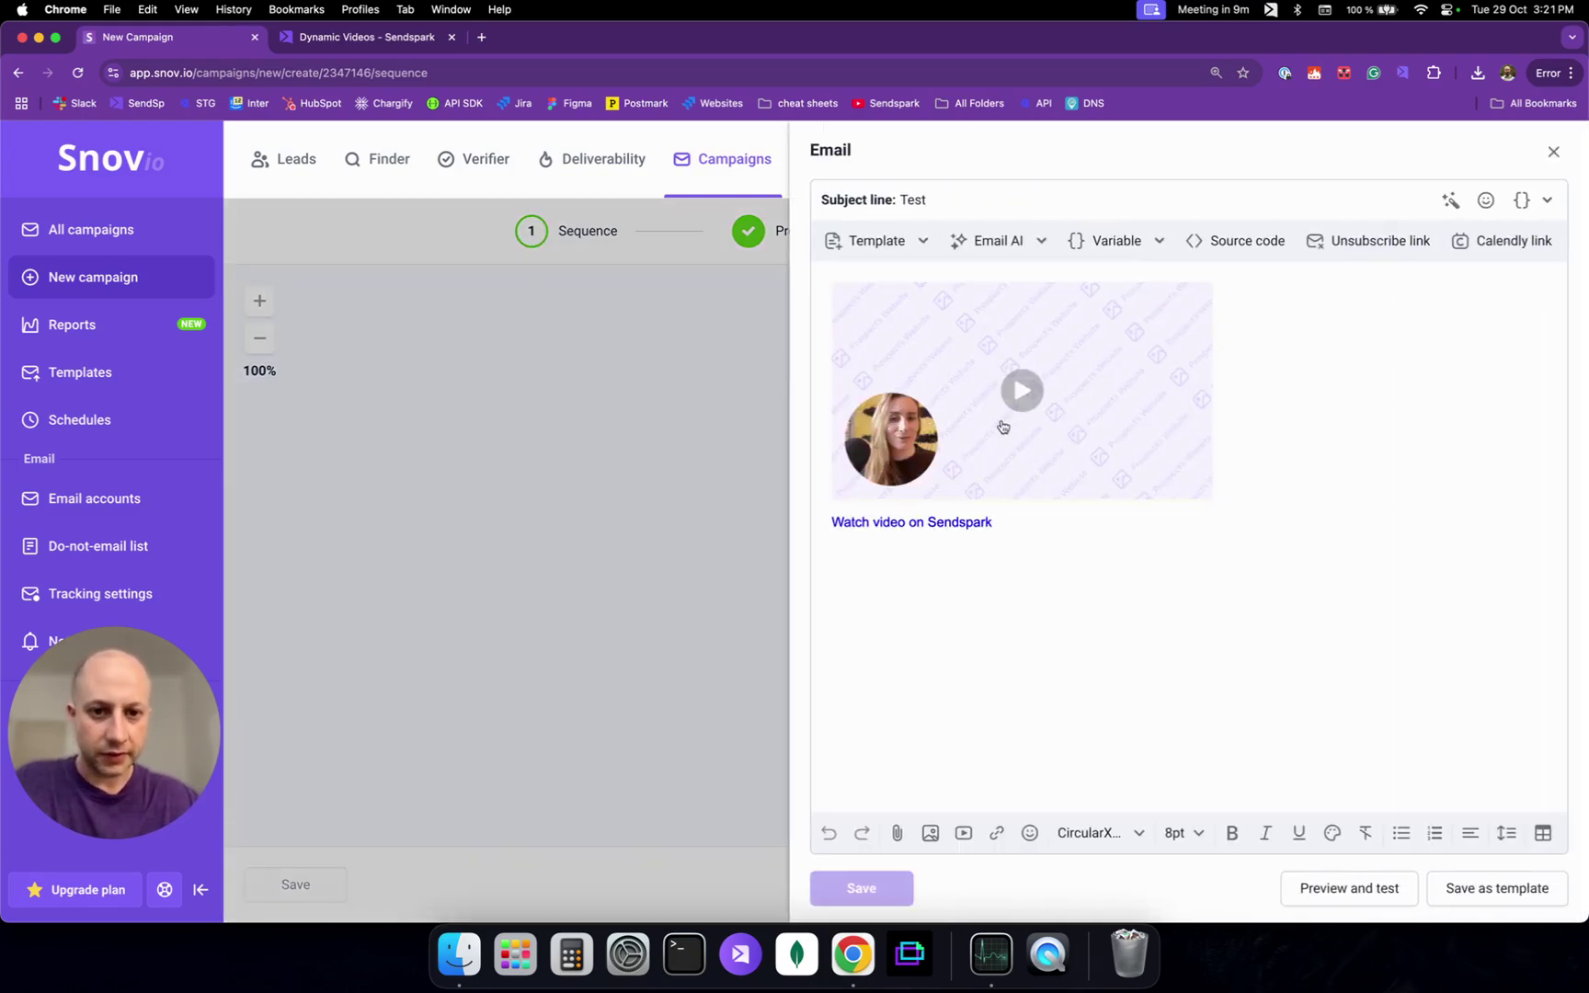
pyautogui.click(1327, 895)
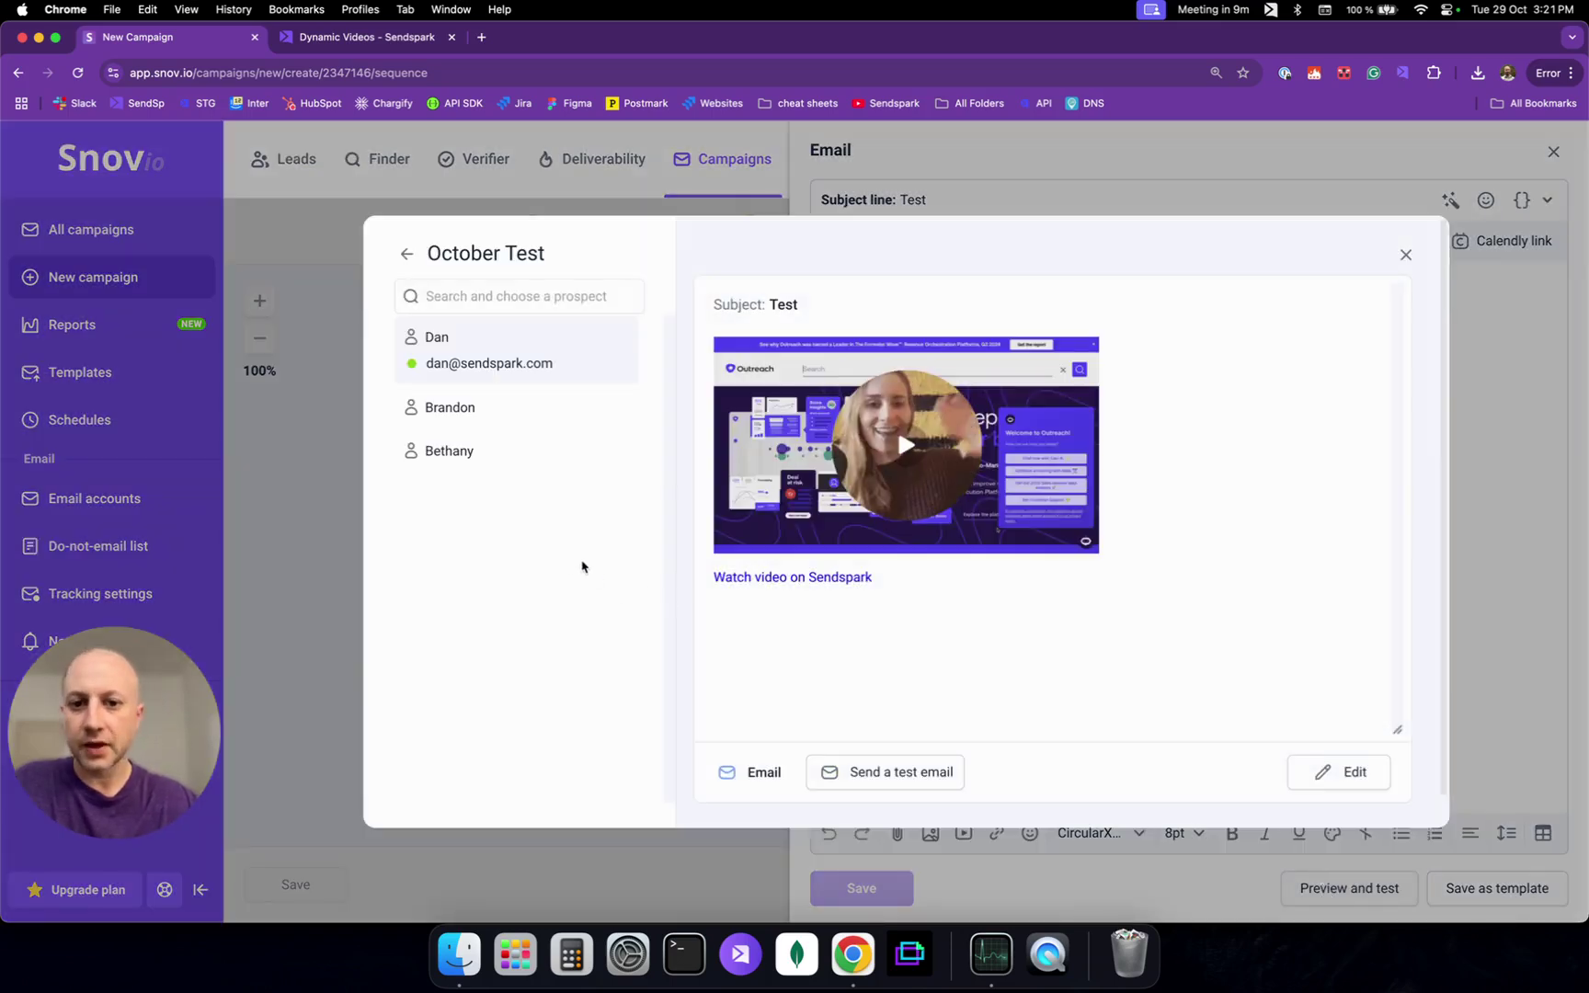
pyautogui.click(476, 409)
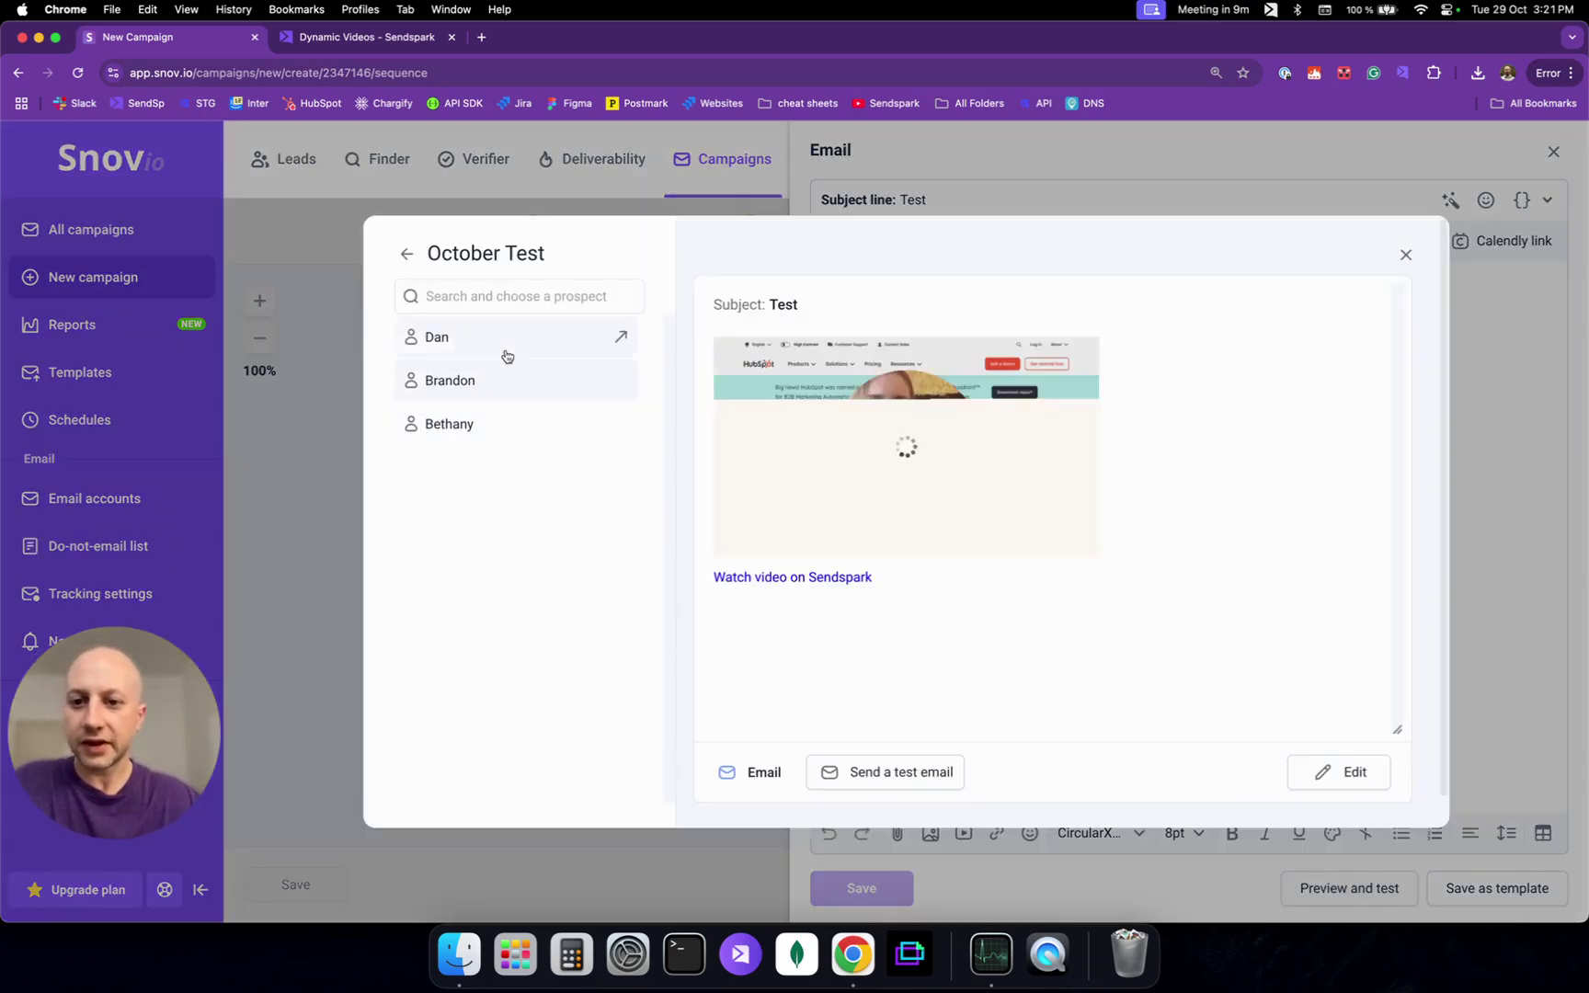
pyautogui.click(482, 426)
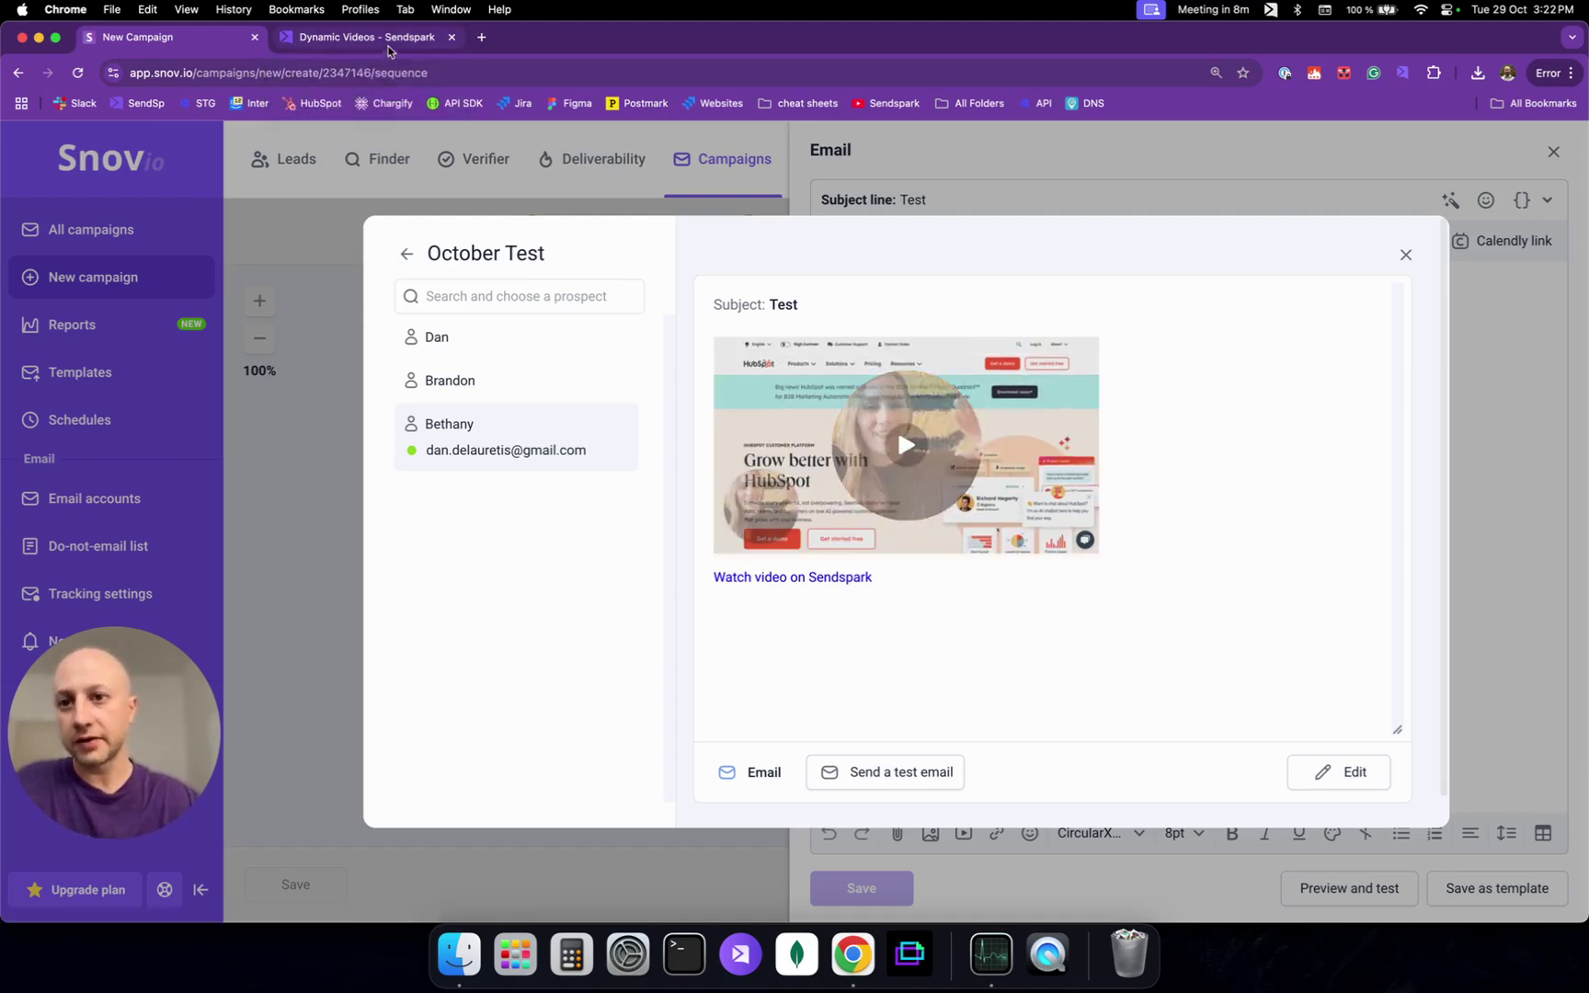
pyautogui.click(466, 344)
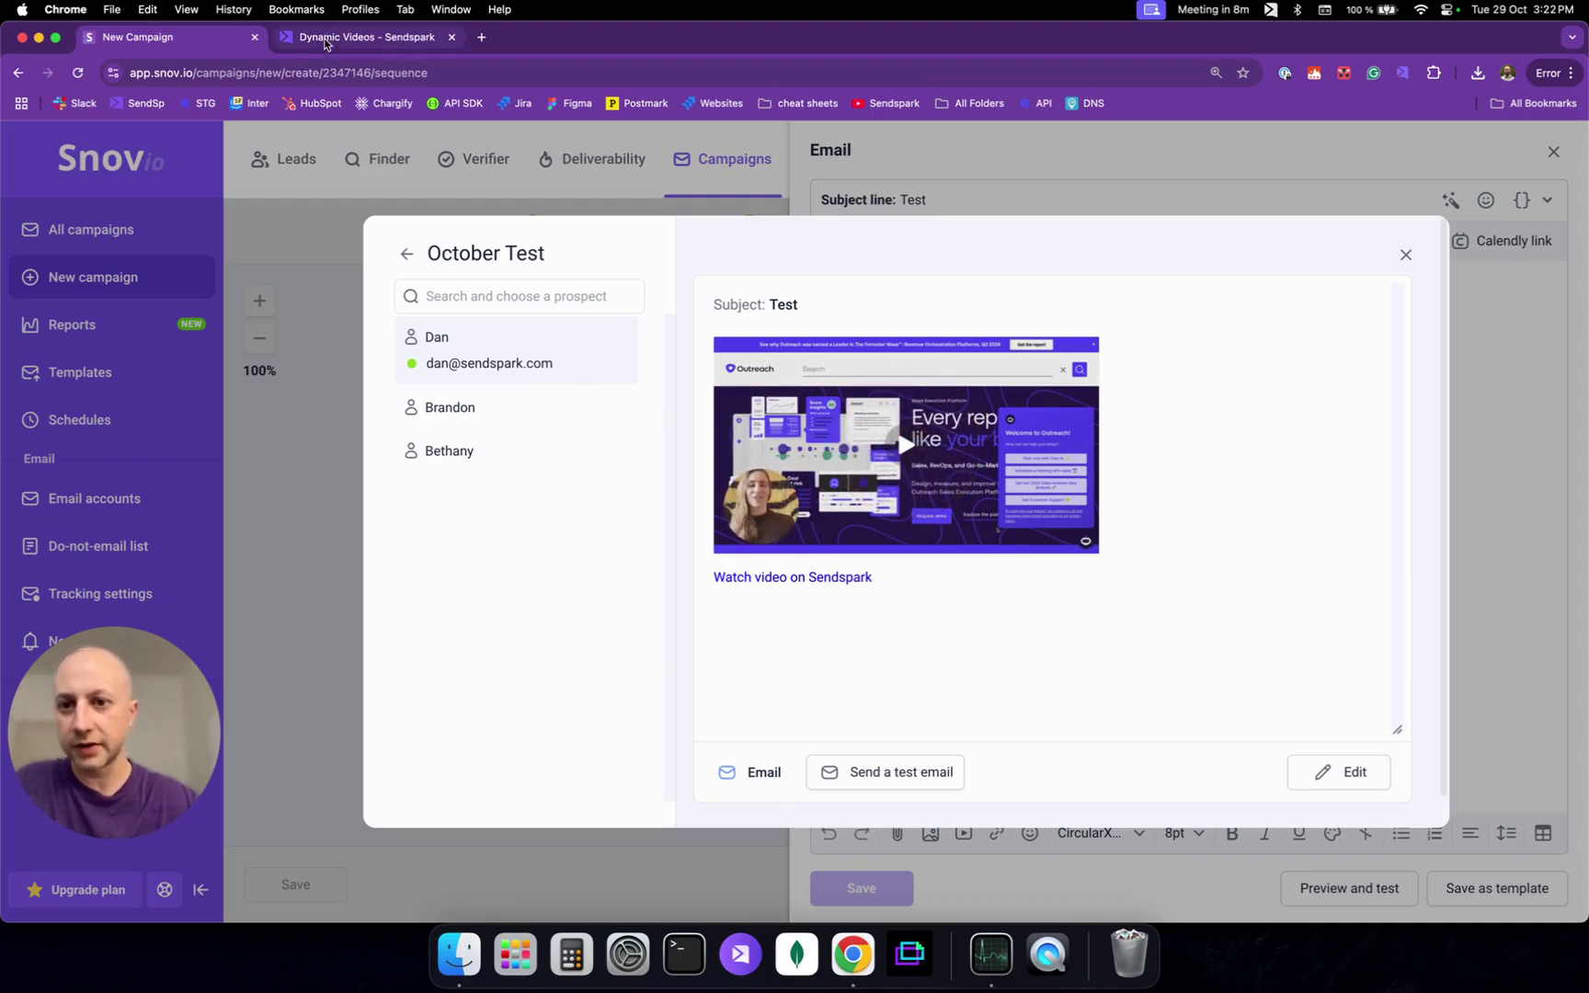
# - Preview the third contact's generated video in Sendspark, and compare it with the email previews of the other prospects in Snov.io
pyautogui.click(405, 40)
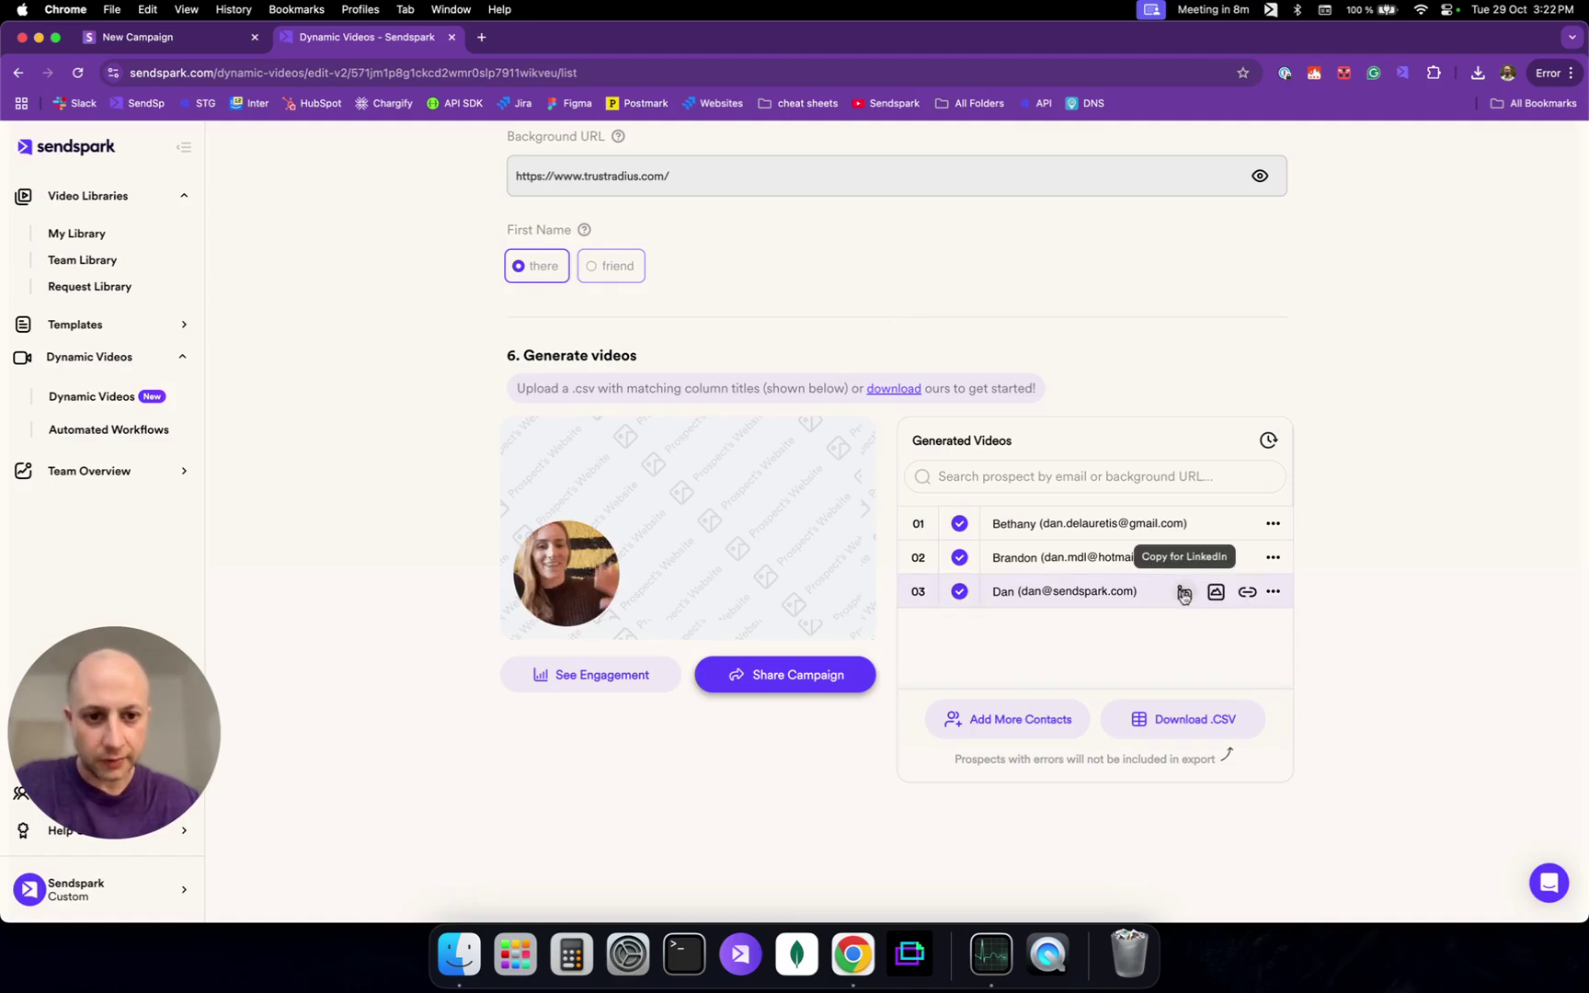
pyautogui.click(1127, 596)
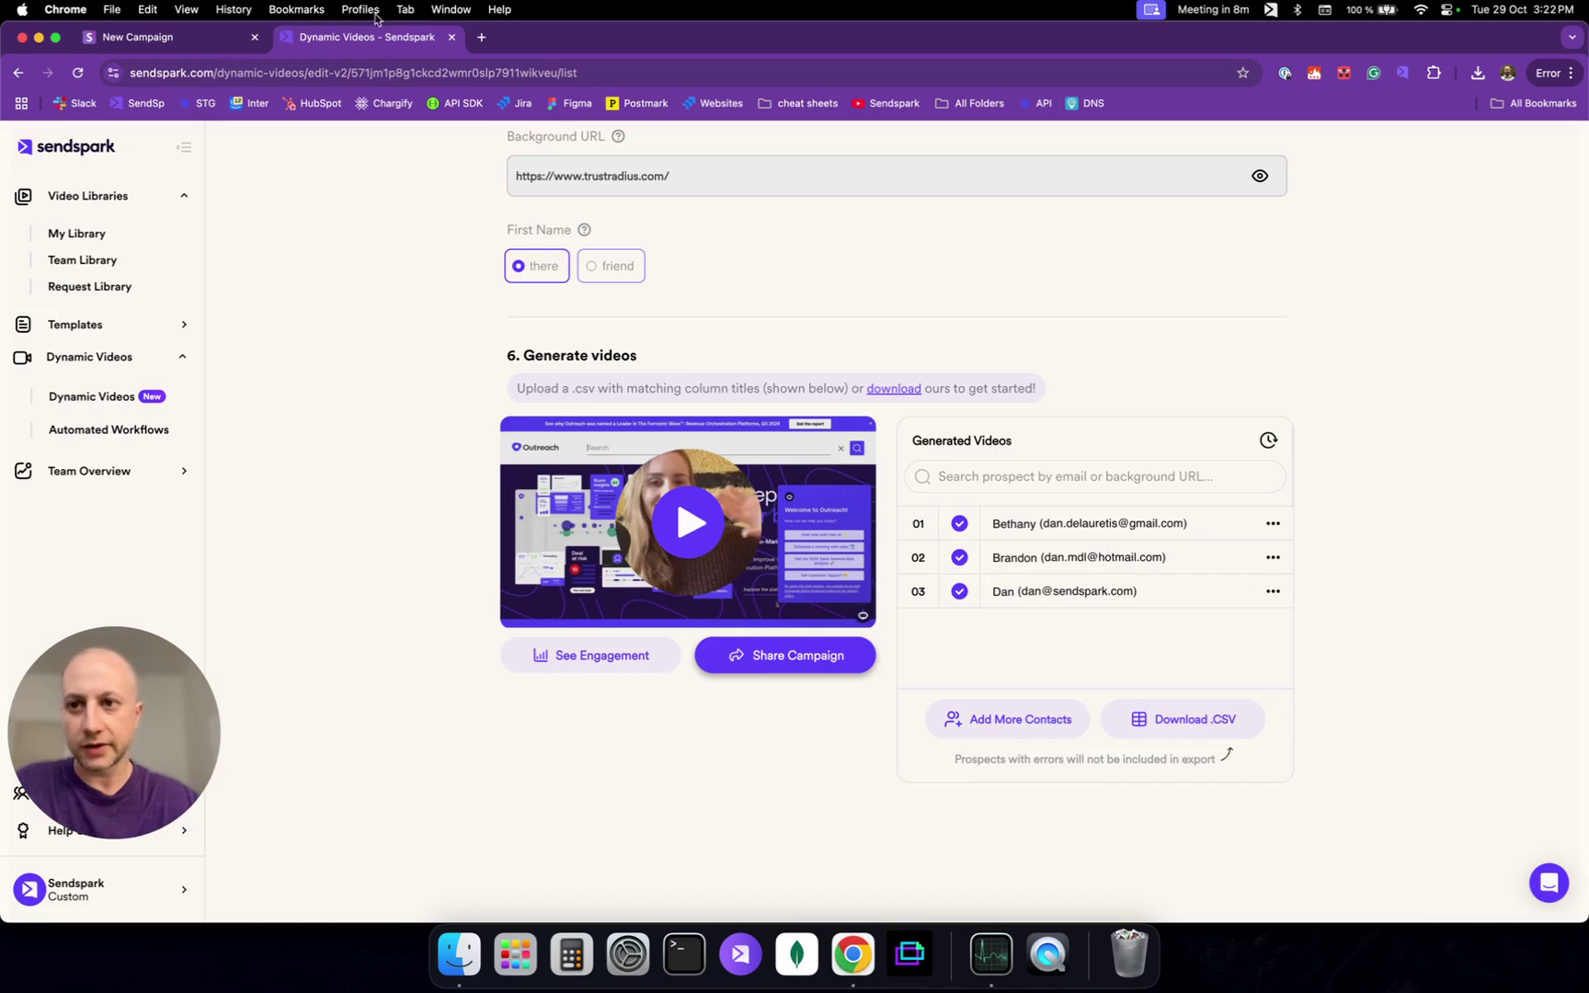
pyautogui.click(213, 40)
pyautogui.click(607, 386)
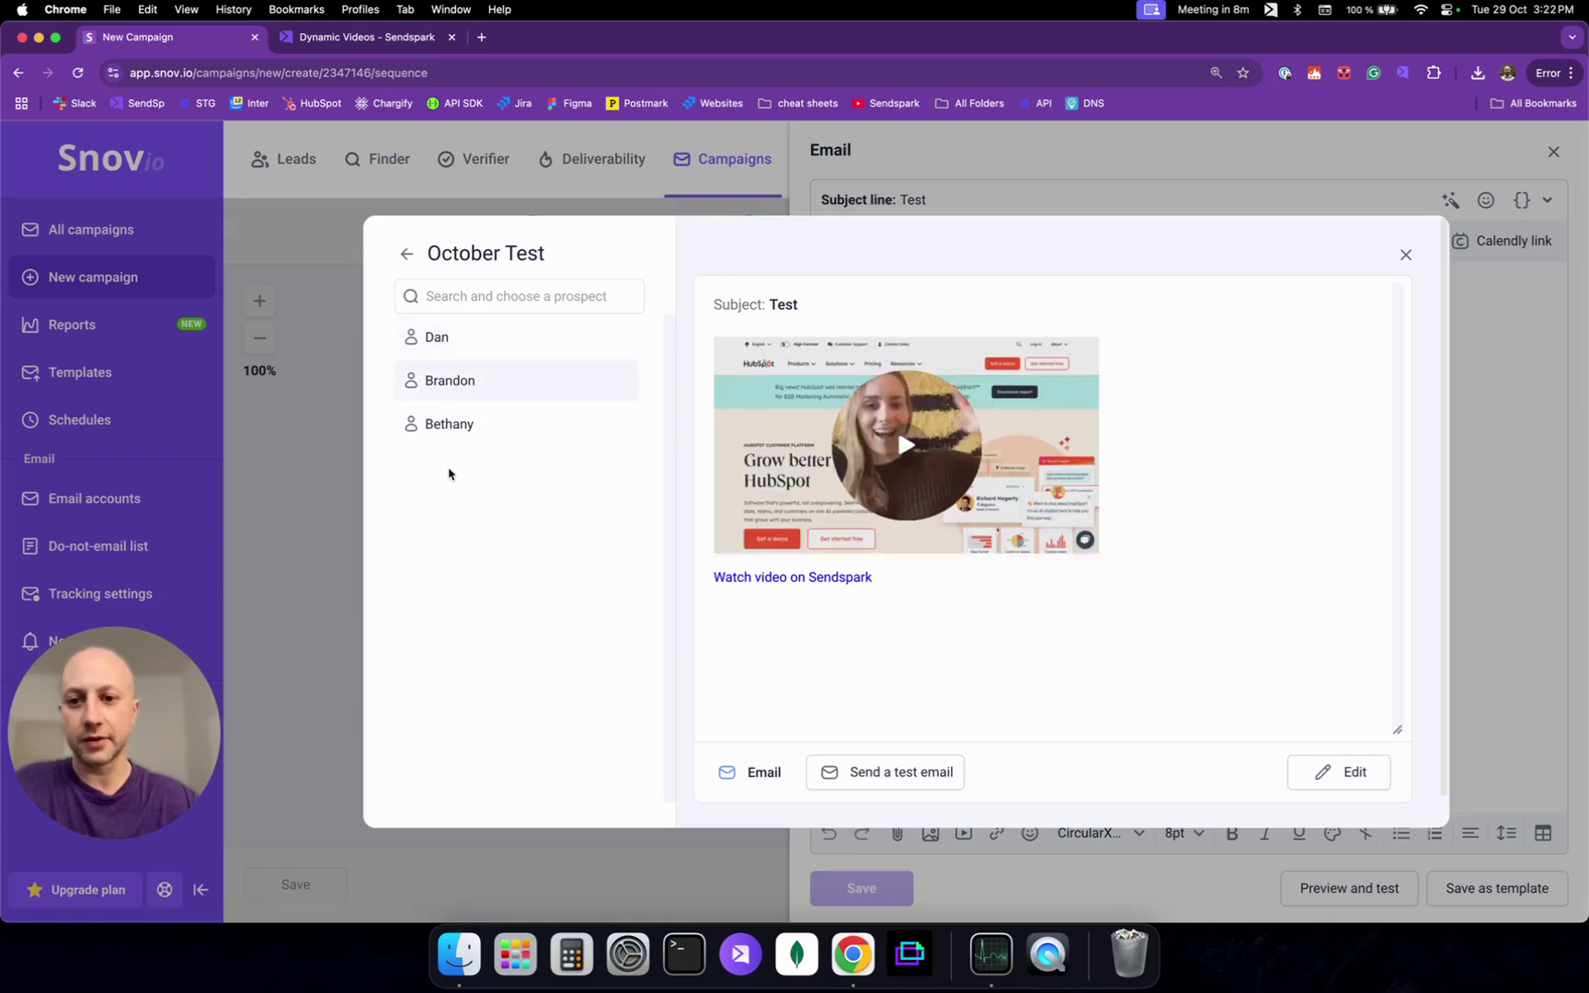
pyautogui.click(454, 425)
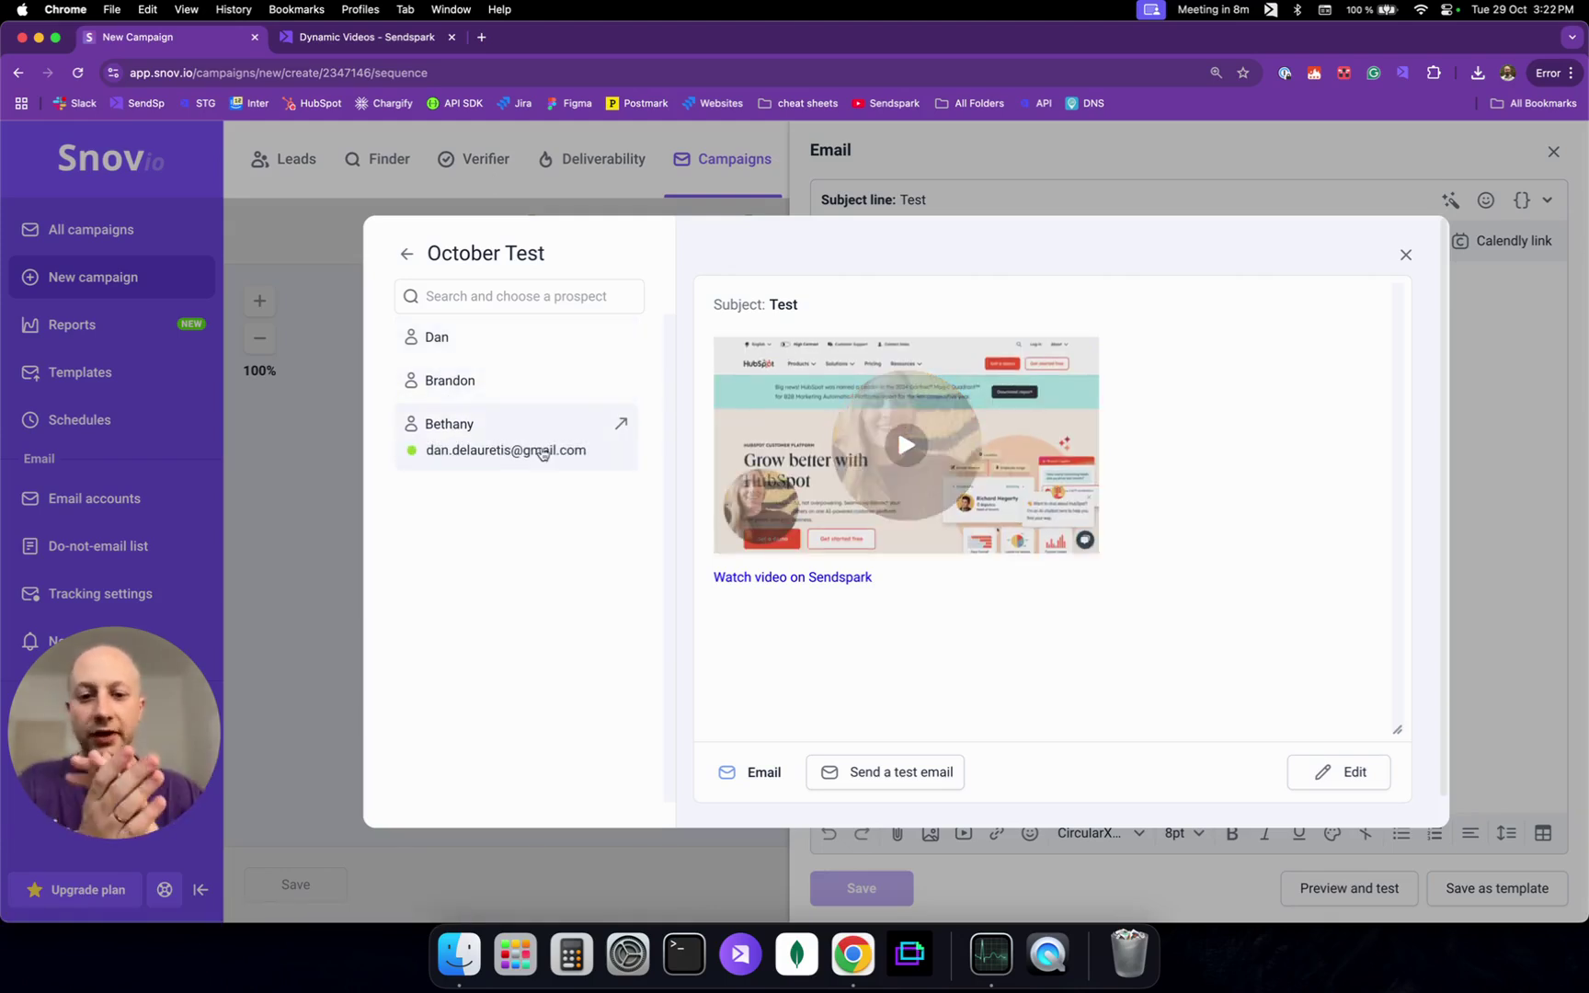